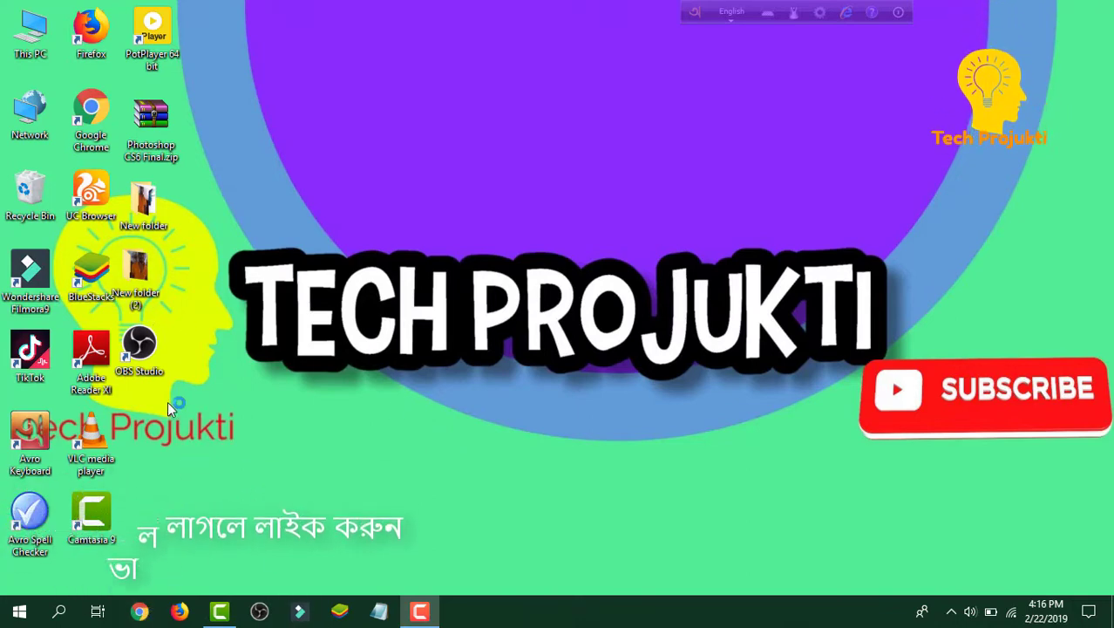
# Step: Refresh the desktop a few times from its right-click menu
pyautogui.rightClick(167, 533)
pyautogui.click(198, 449)
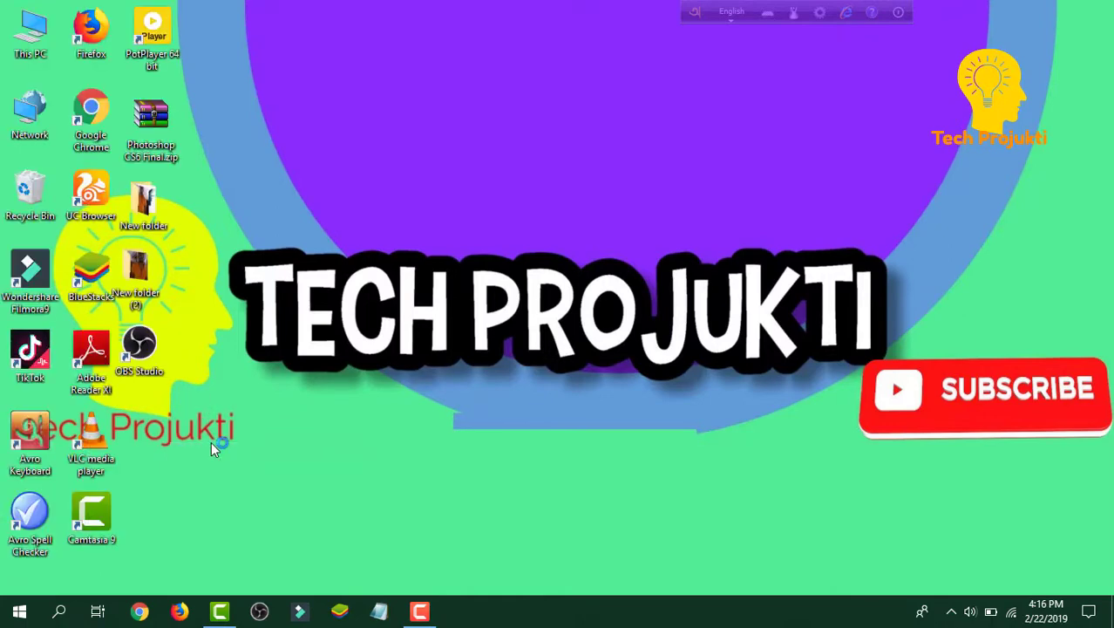
pyautogui.rightClick(211, 441)
pyautogui.click(218, 450)
pyautogui.rightClick(213, 443)
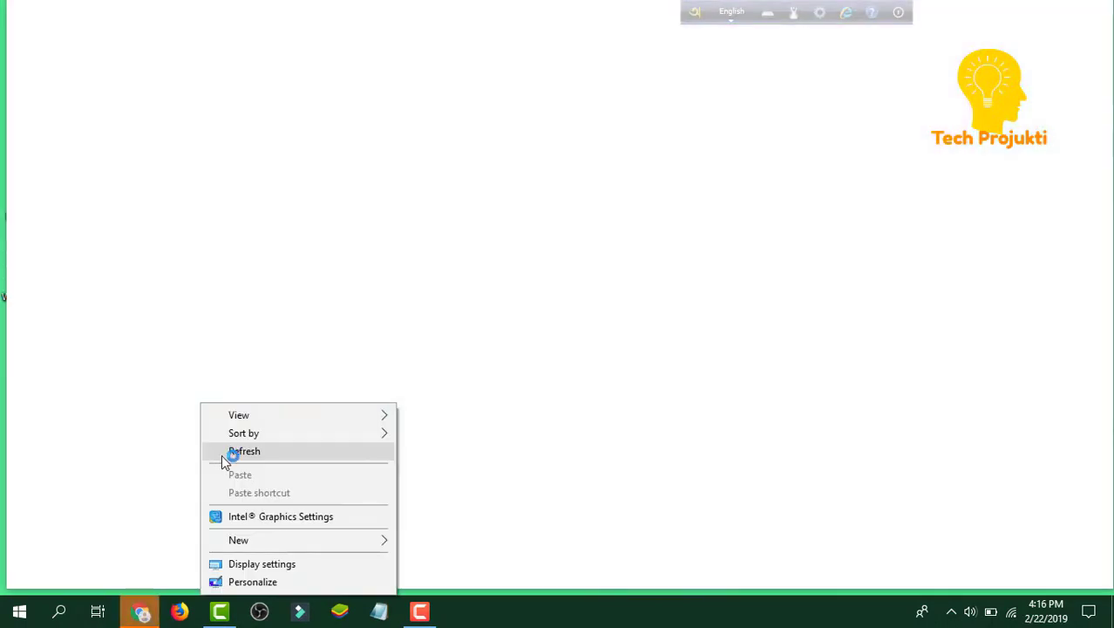
pyautogui.click(222, 455)
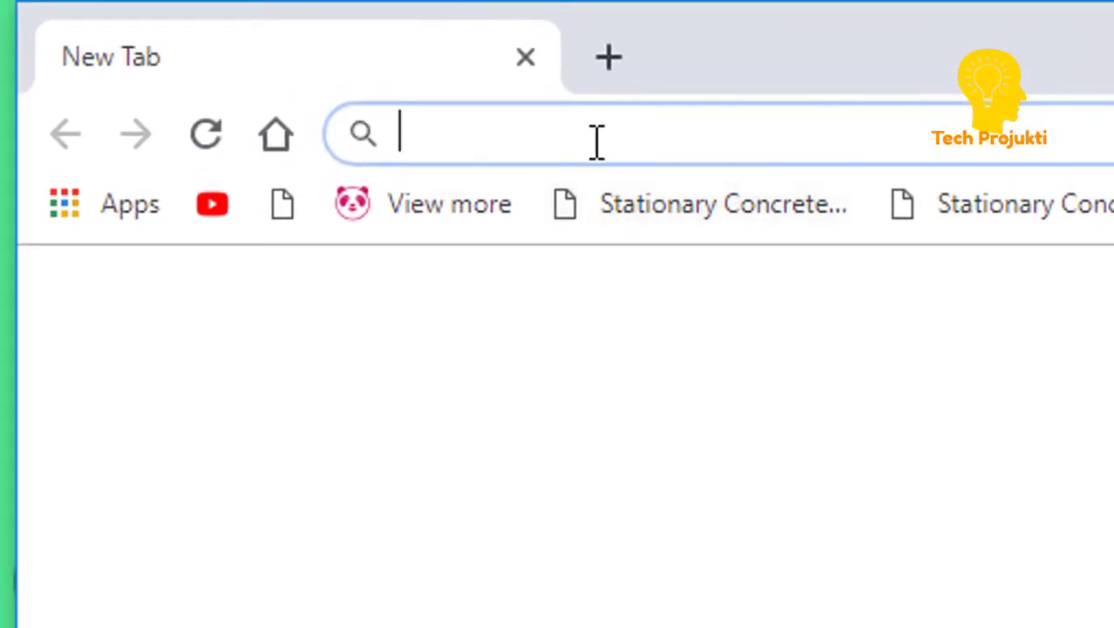
# Step: Go to logomakr.com in Chrome
pyautogui.write('l')
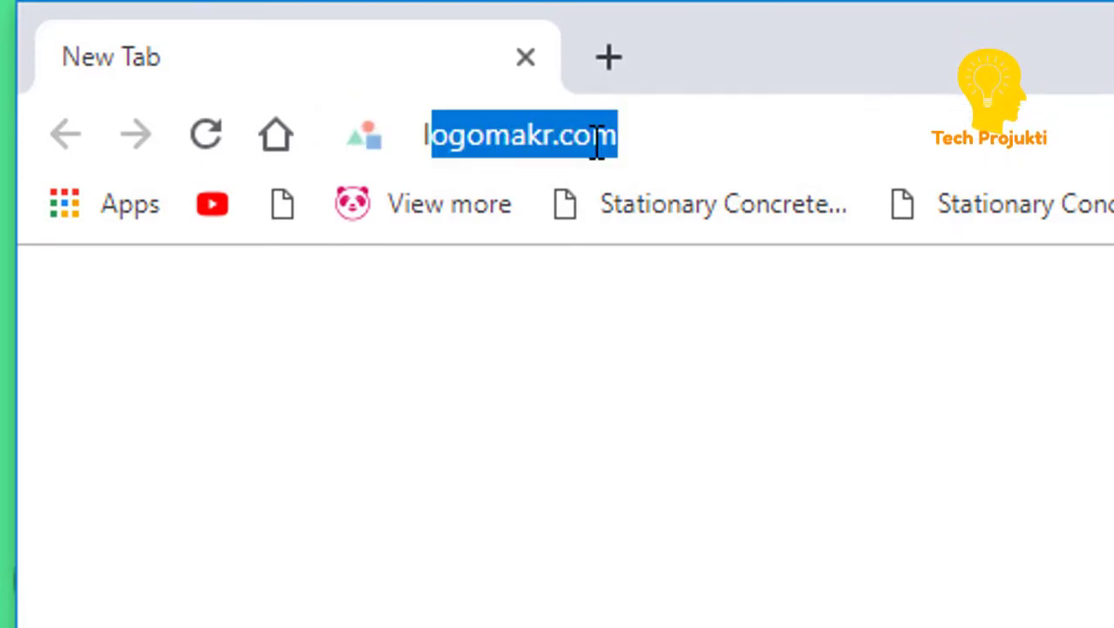
pyautogui.write('ogo')
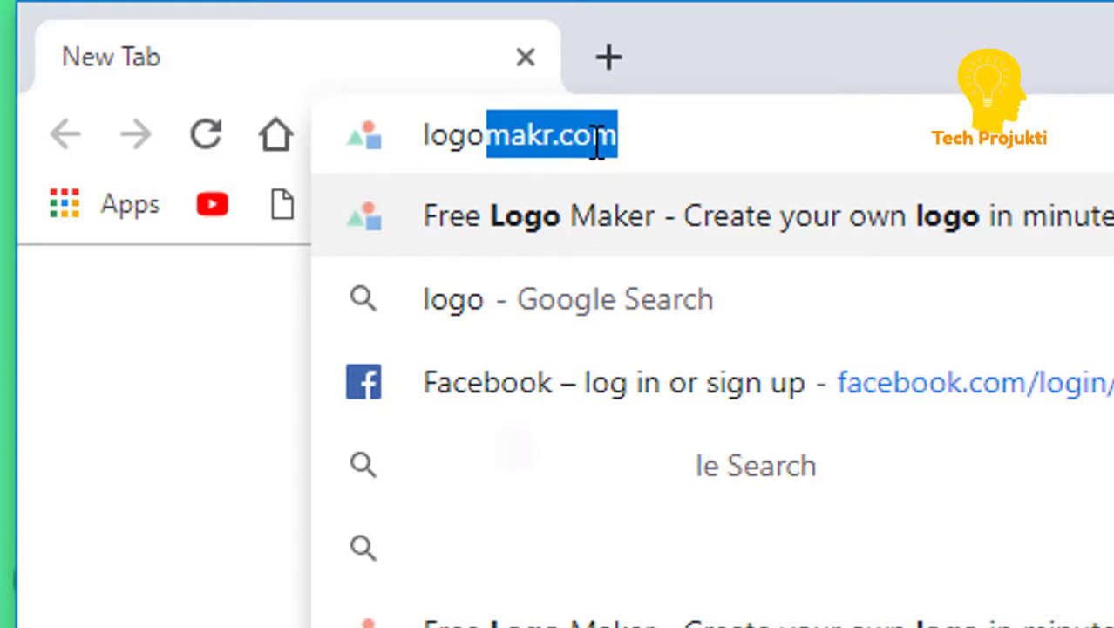
pyautogui.write('mak')
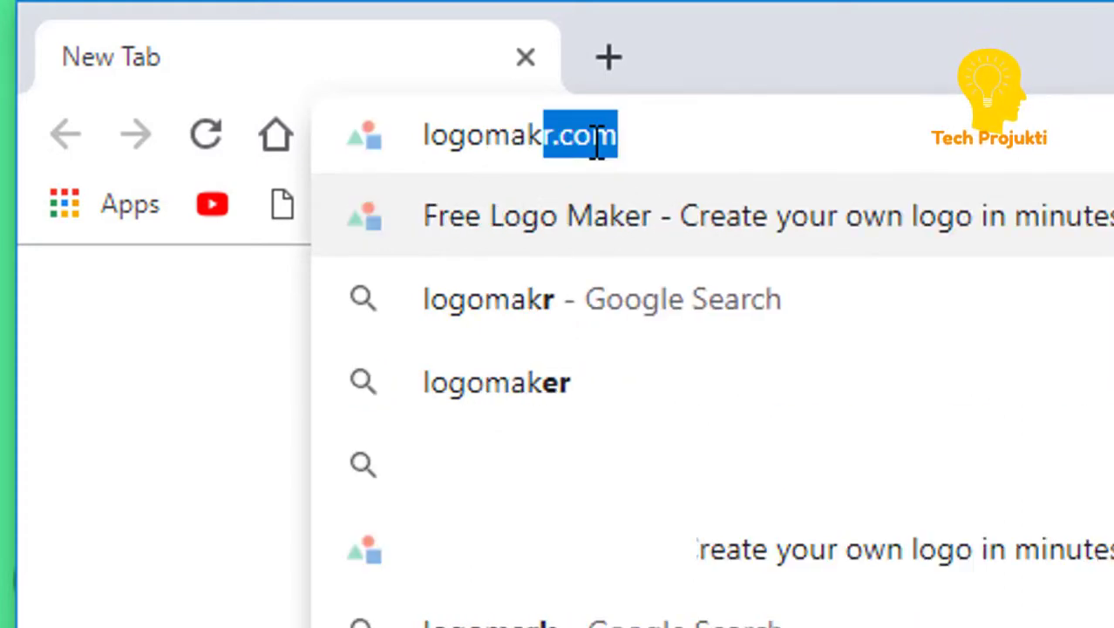
pyautogui.write('r')
pyautogui.press('Delete')
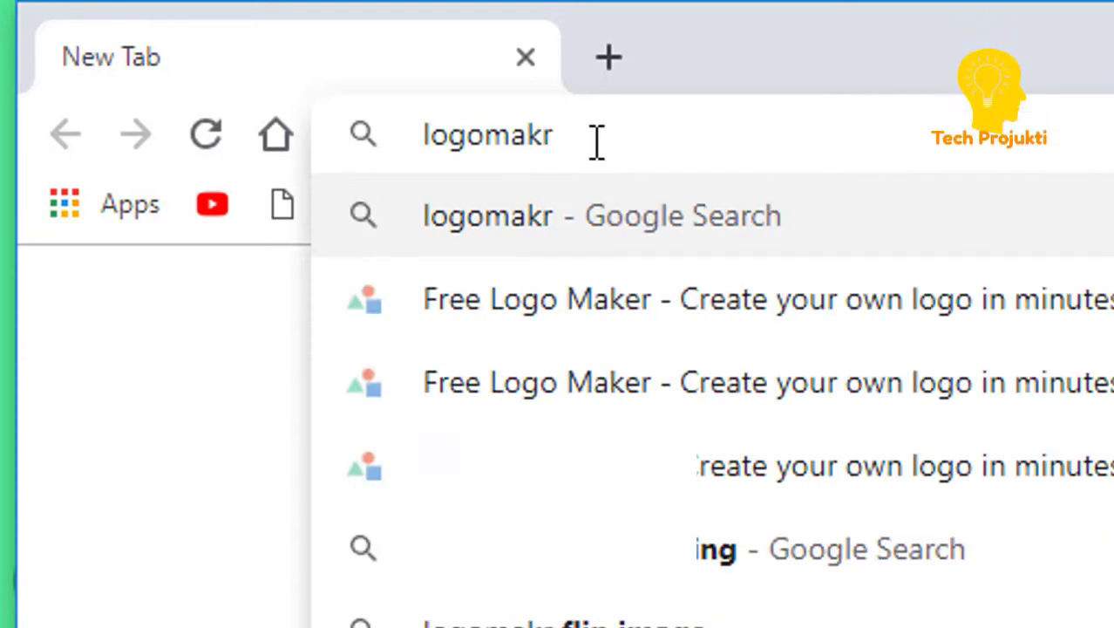
pyautogui.write('.')
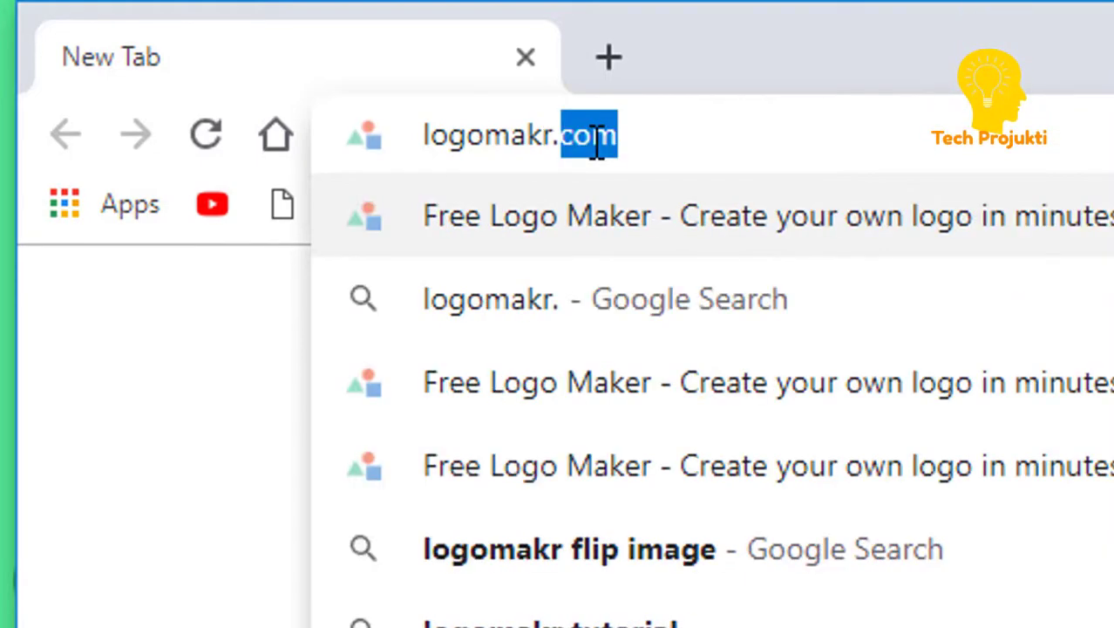
pyautogui.write('com')
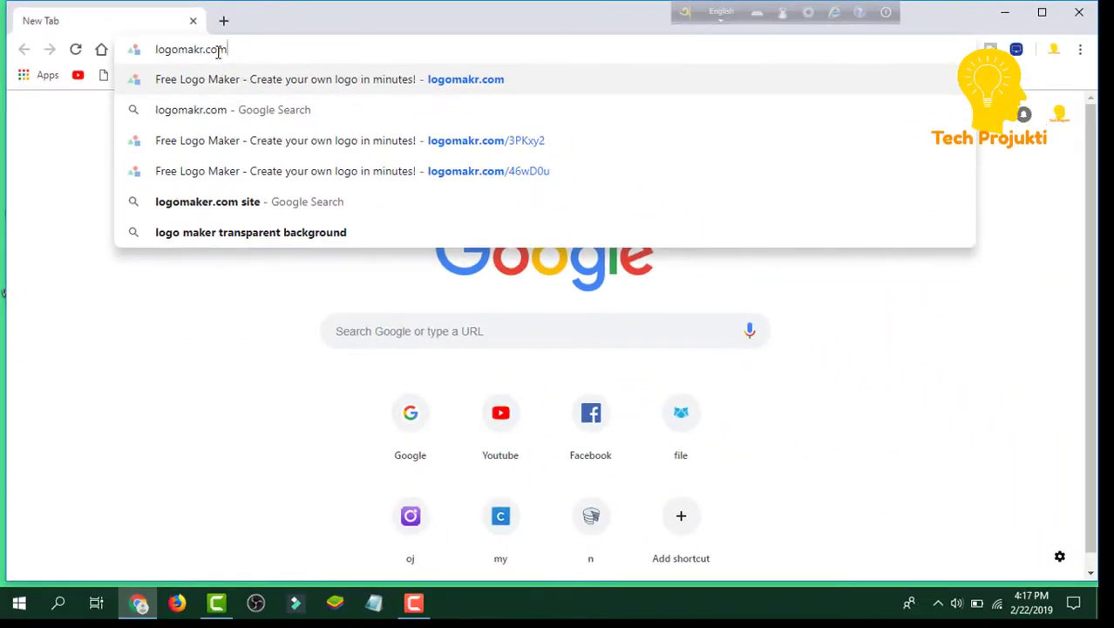
pyautogui.press('Return')
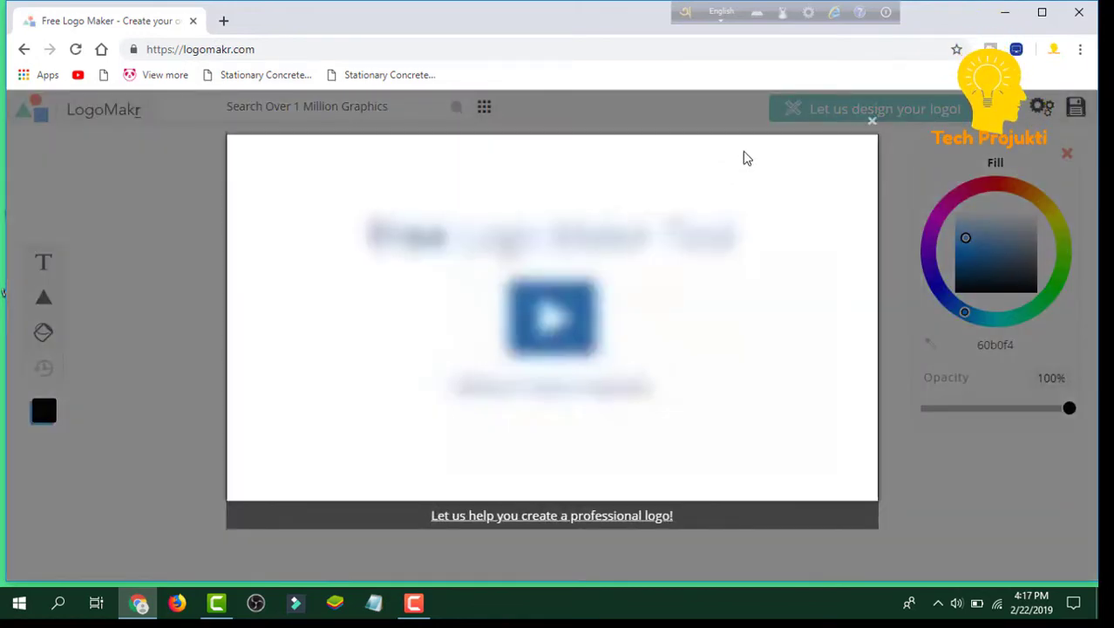
# Step: Close the intro video and dismiss the tour tips through to the final Save! tip
pyautogui.click(875, 123)
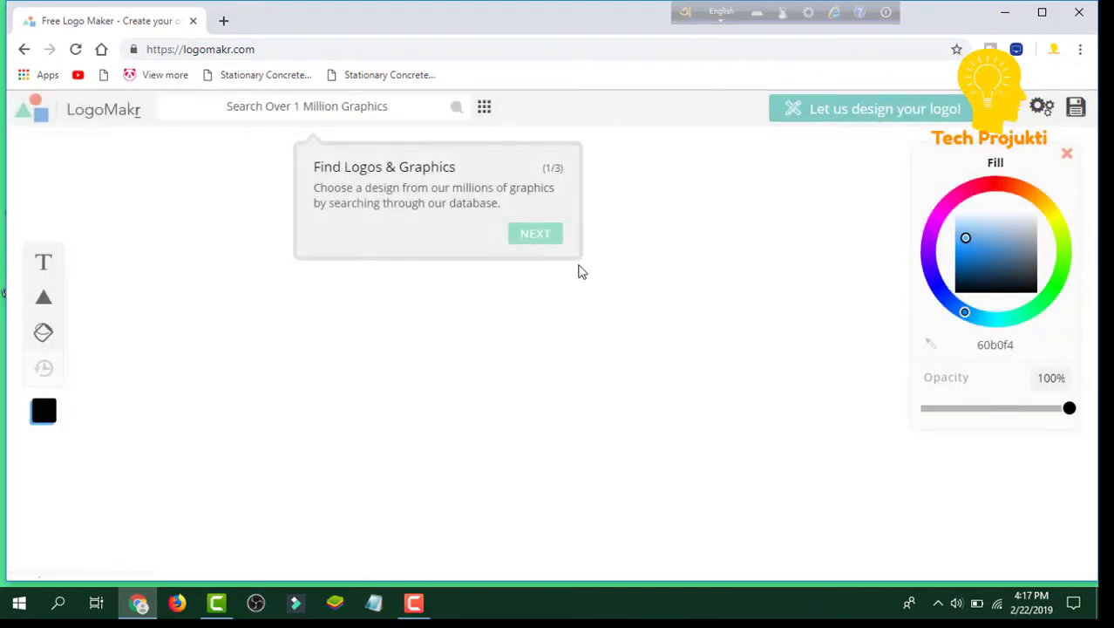
pyautogui.click(532, 234)
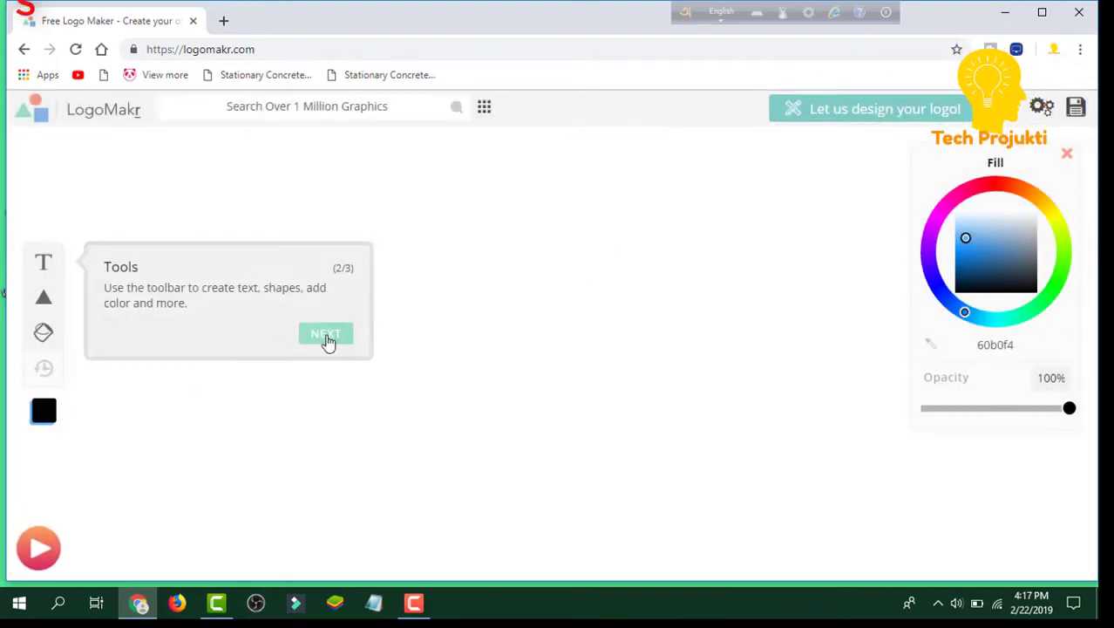
pyautogui.click(327, 340)
pyautogui.click(1055, 263)
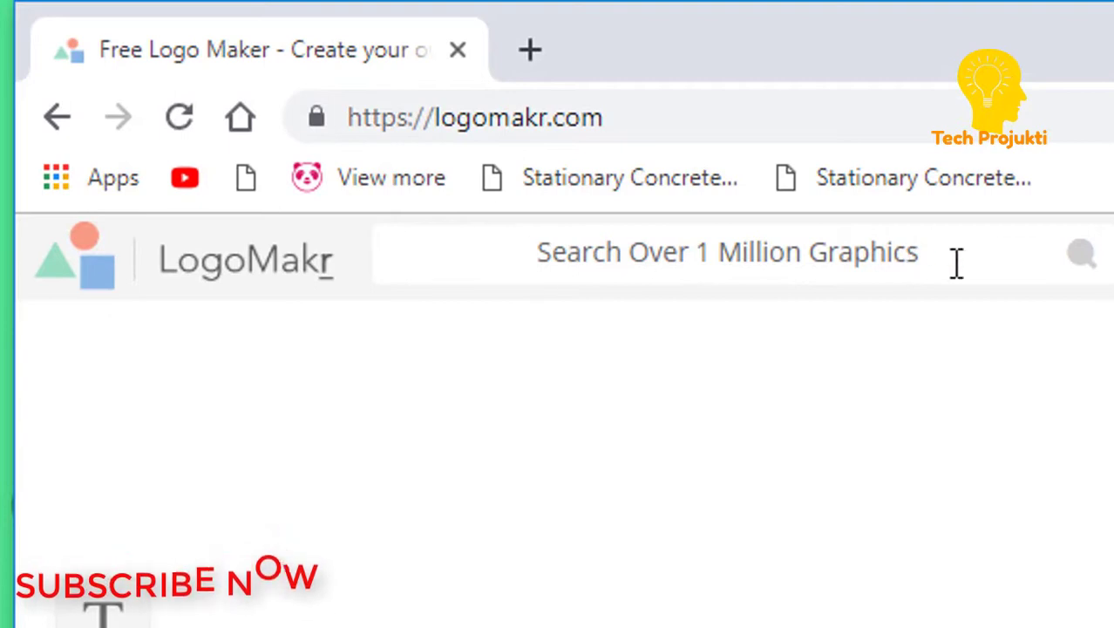
# Step: Search the graphics library for 'tech' and browse through the icon results
pyautogui.click(898, 253)
pyautogui.write('te')
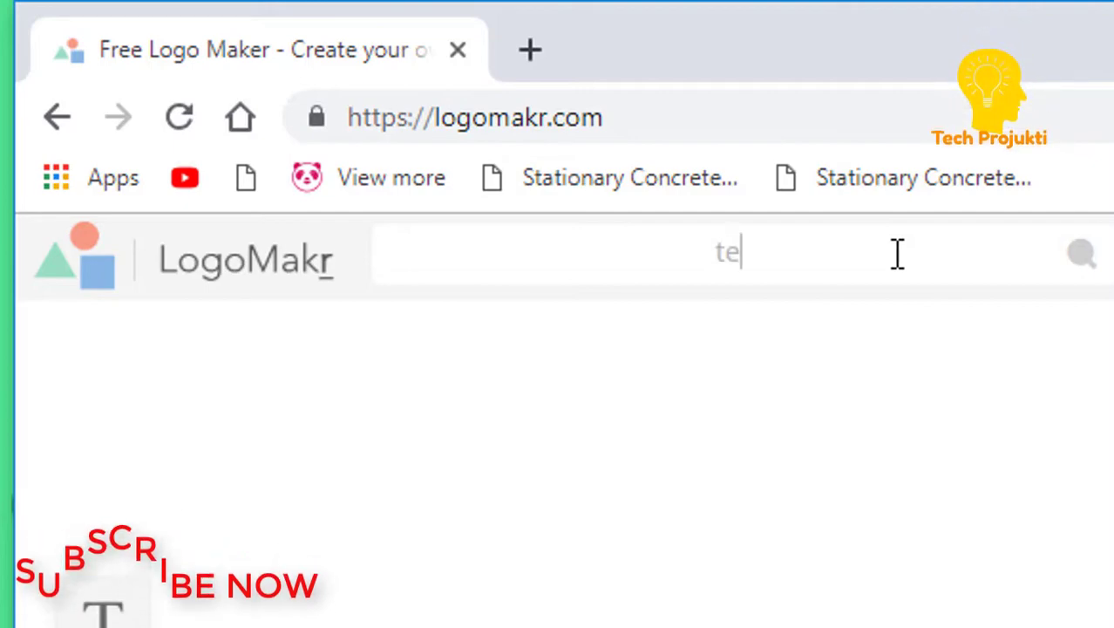
pyautogui.write('ch')
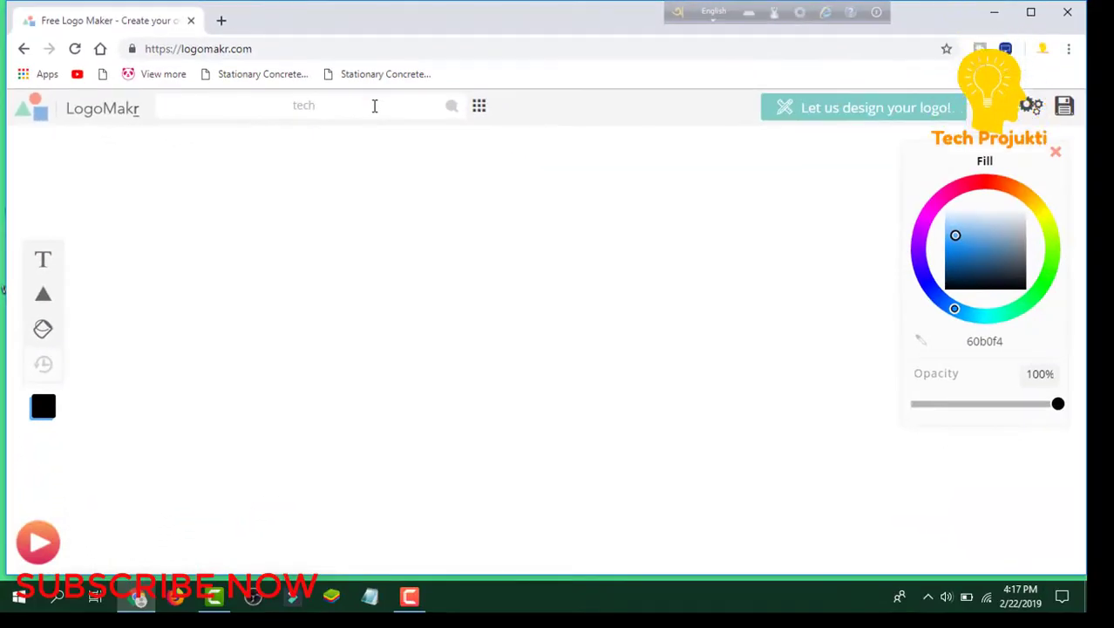
pyautogui.click(450, 109)
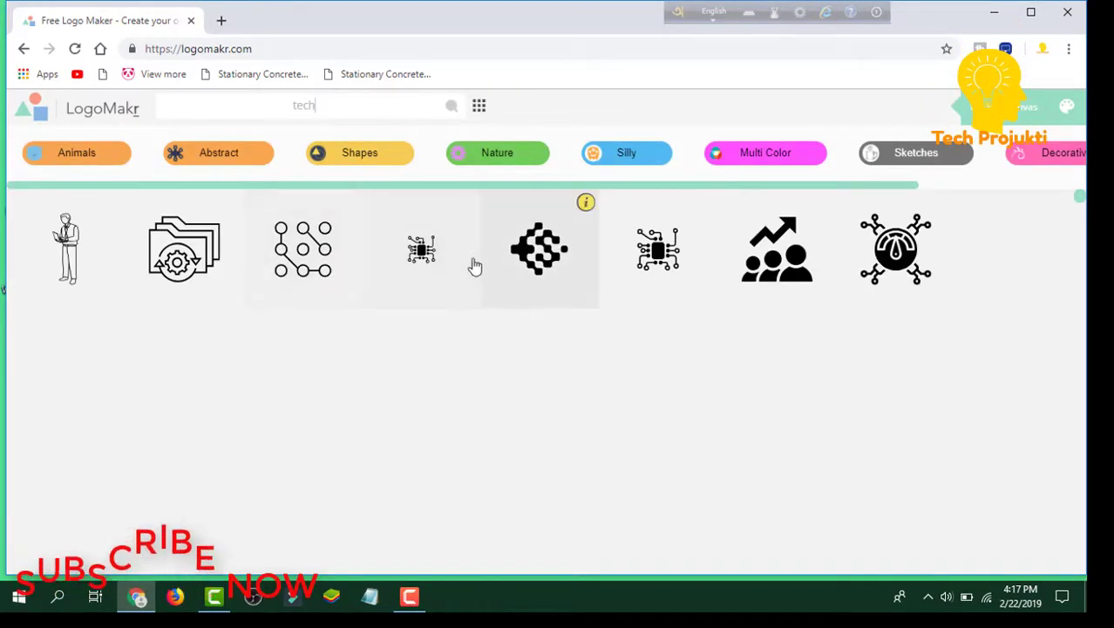
pyautogui.scroll(-2, 638, 327)
pyautogui.scroll(-5, 637, 327)
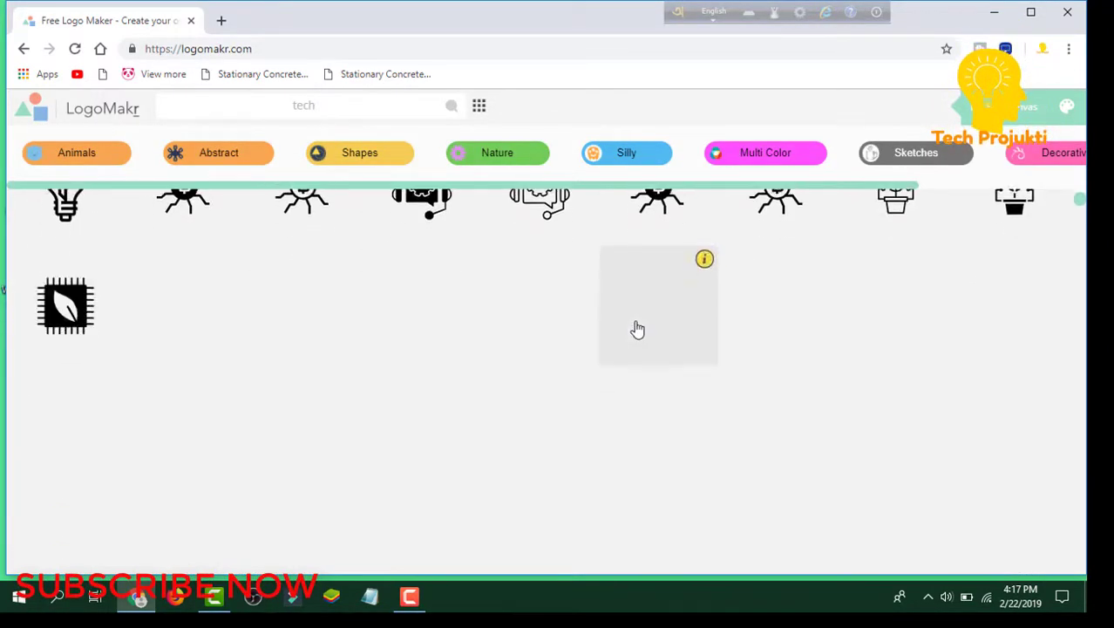
pyautogui.scroll(-5, 637, 327)
pyautogui.scroll(-5, 638, 327)
pyautogui.scroll(4, 637, 327)
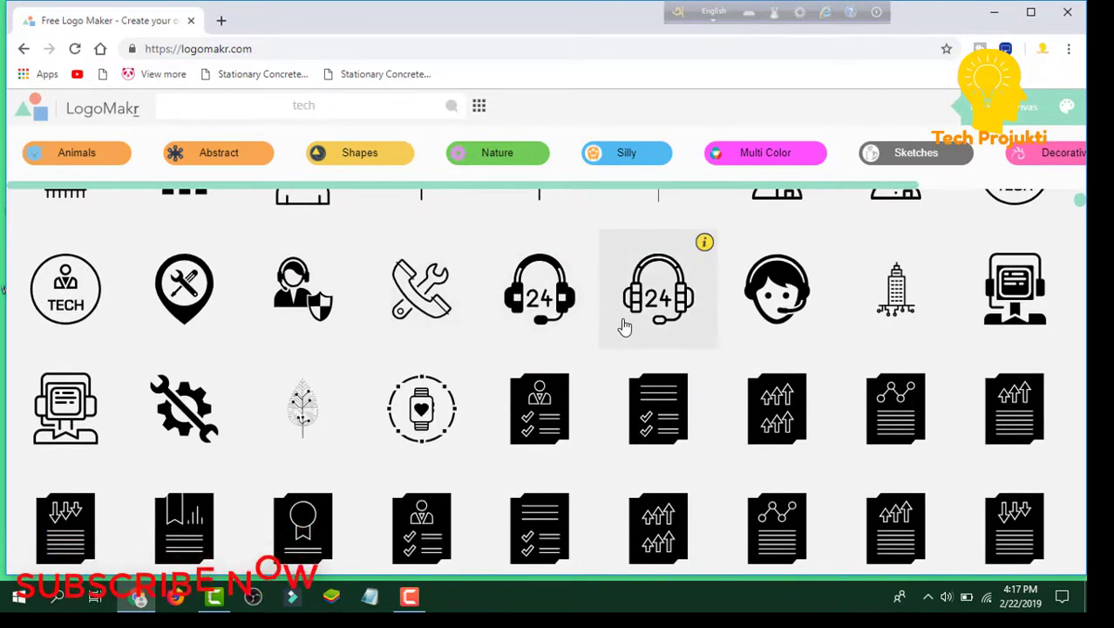
pyautogui.scroll(-2, 624, 324)
pyautogui.scroll(-1, 624, 326)
pyautogui.scroll(-3, 624, 326)
pyautogui.scroll(-1, 624, 326)
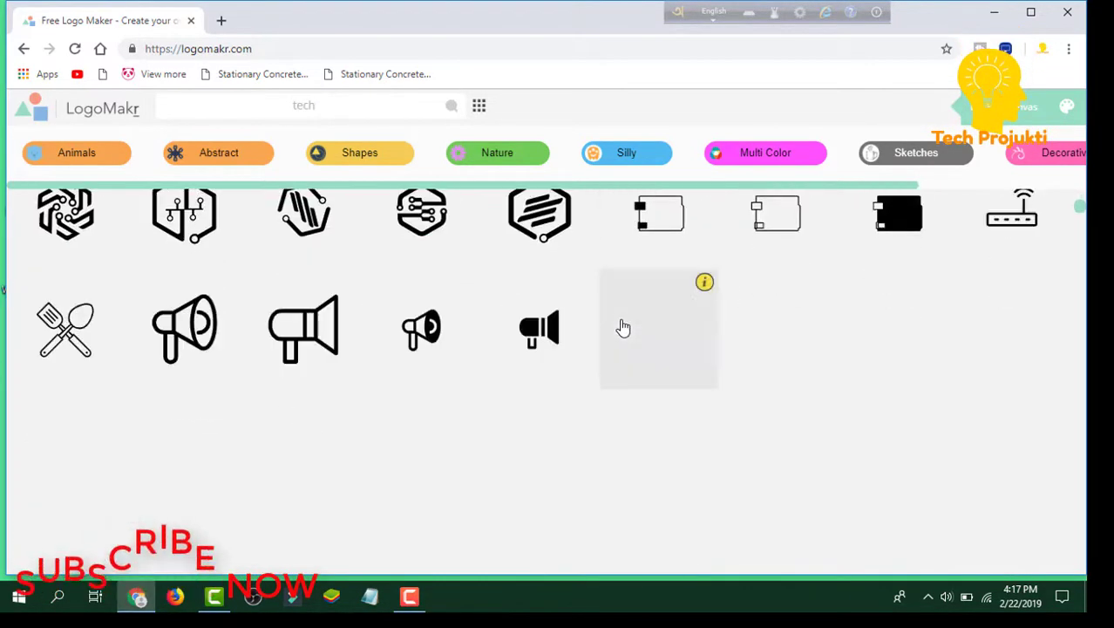
pyautogui.scroll(-4, 624, 326)
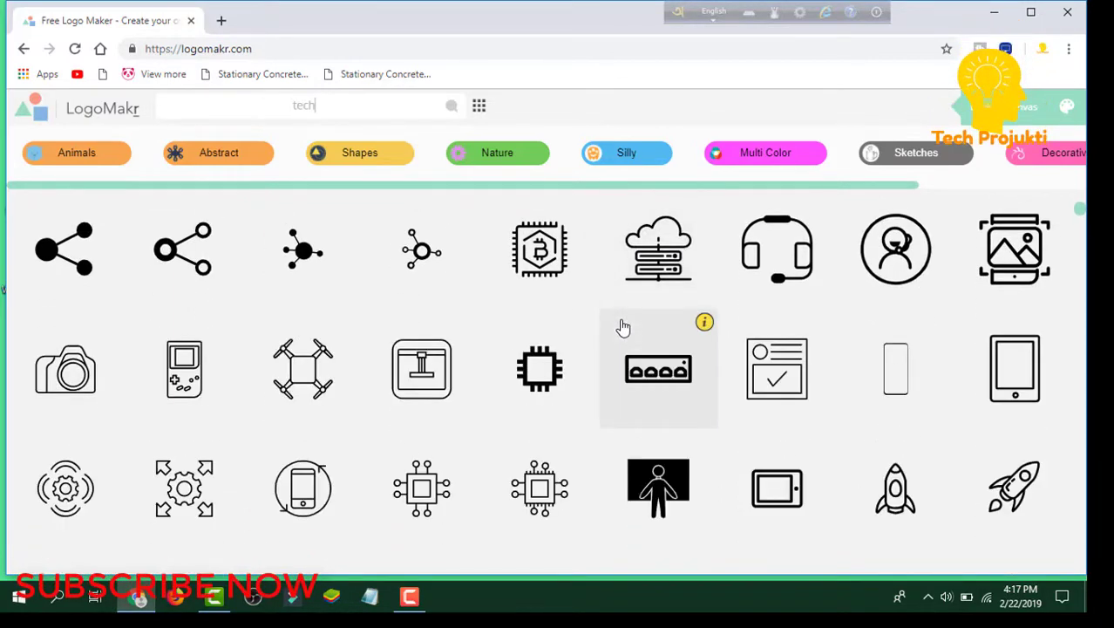
pyautogui.scroll(-5, 457, 306)
pyautogui.write('idea')
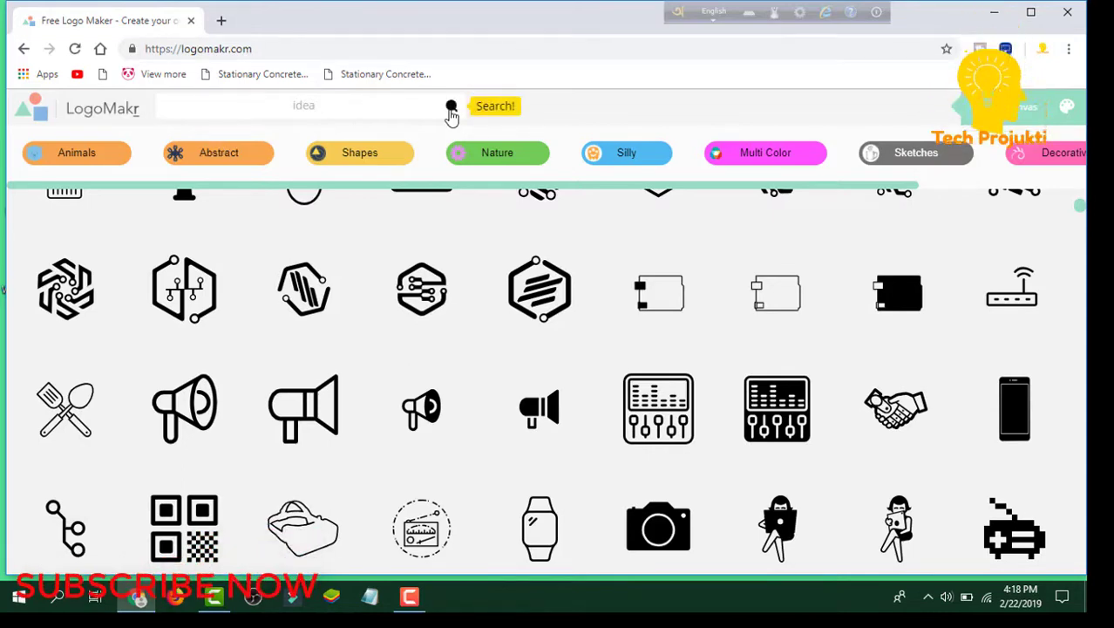
# Step: Search for 'idea' and add the bold lightbulb-with-rays icon to the canvas
pyautogui.click(439, 114)
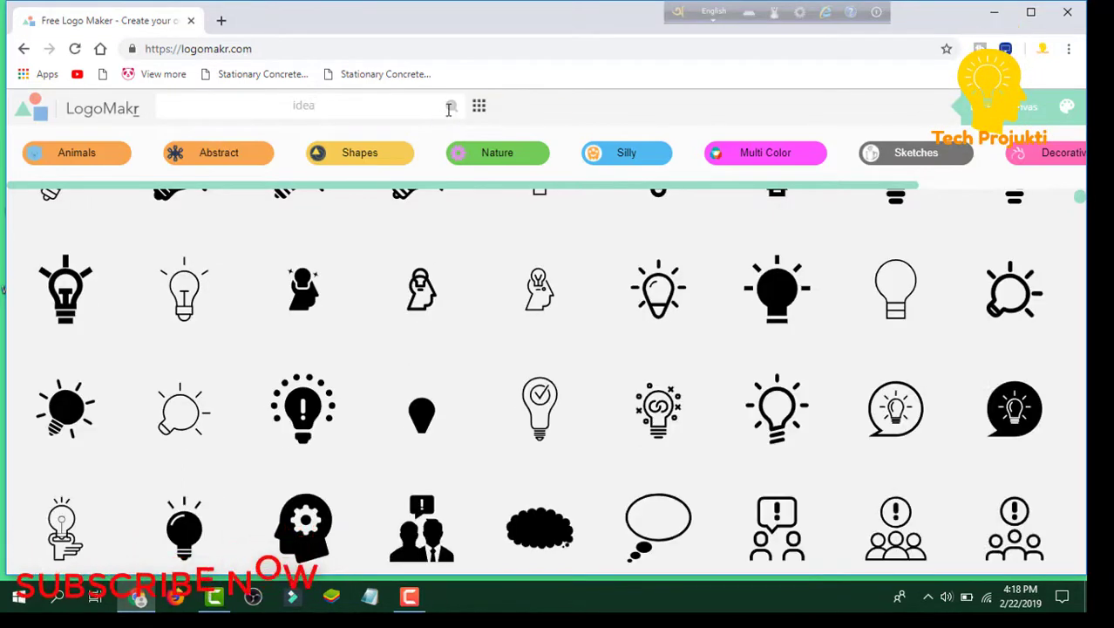
pyautogui.scroll(4, 545, 229)
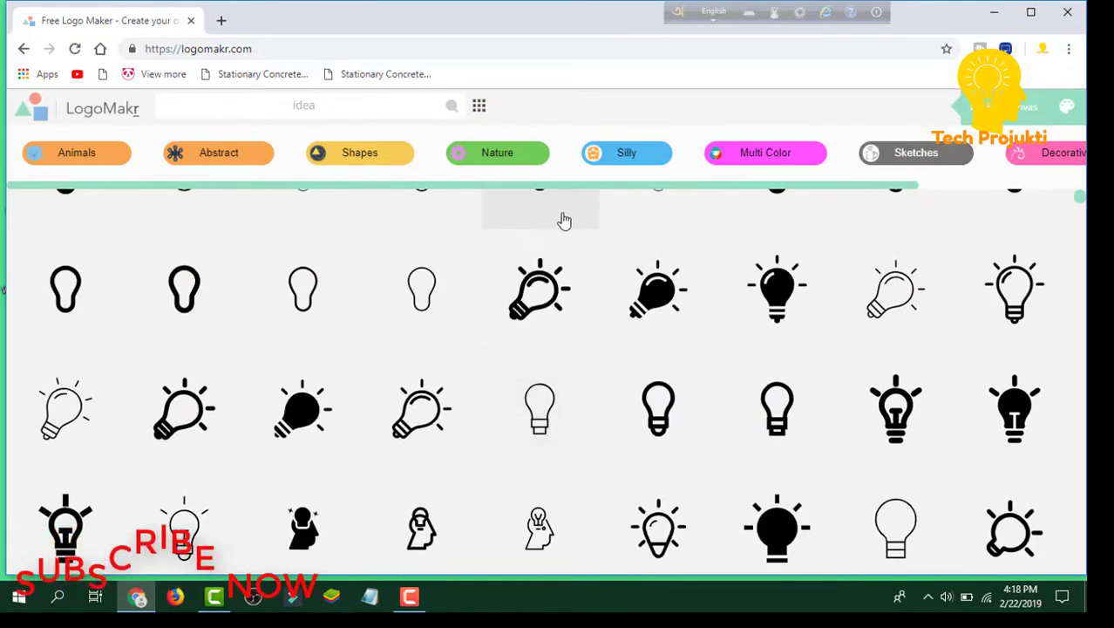
pyautogui.scroll(3, 574, 324)
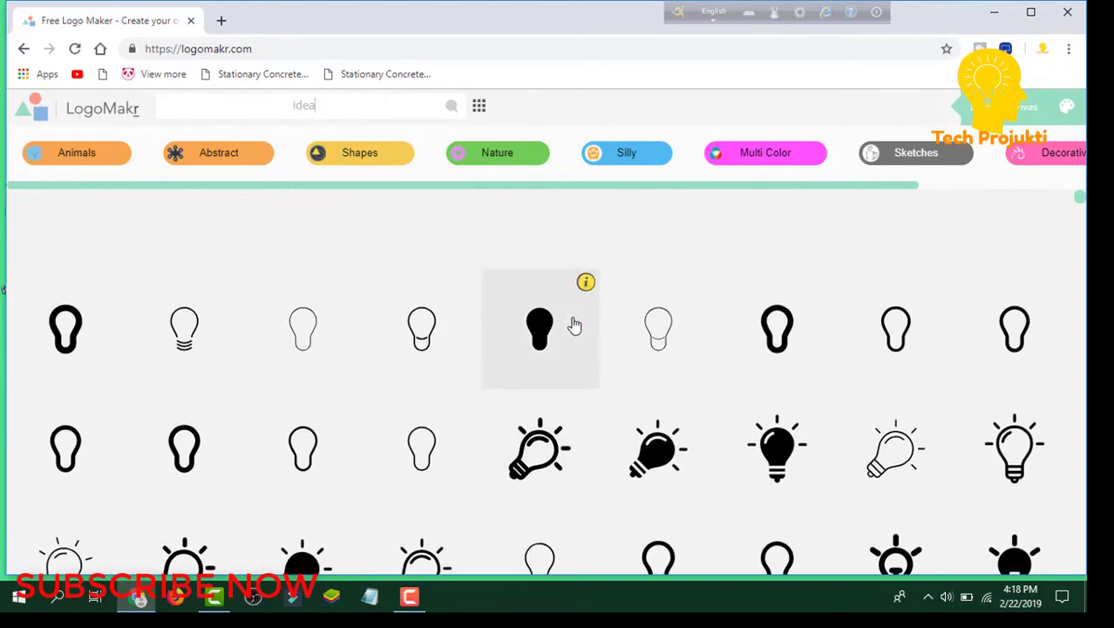
pyautogui.scroll(-4, 509, 319)
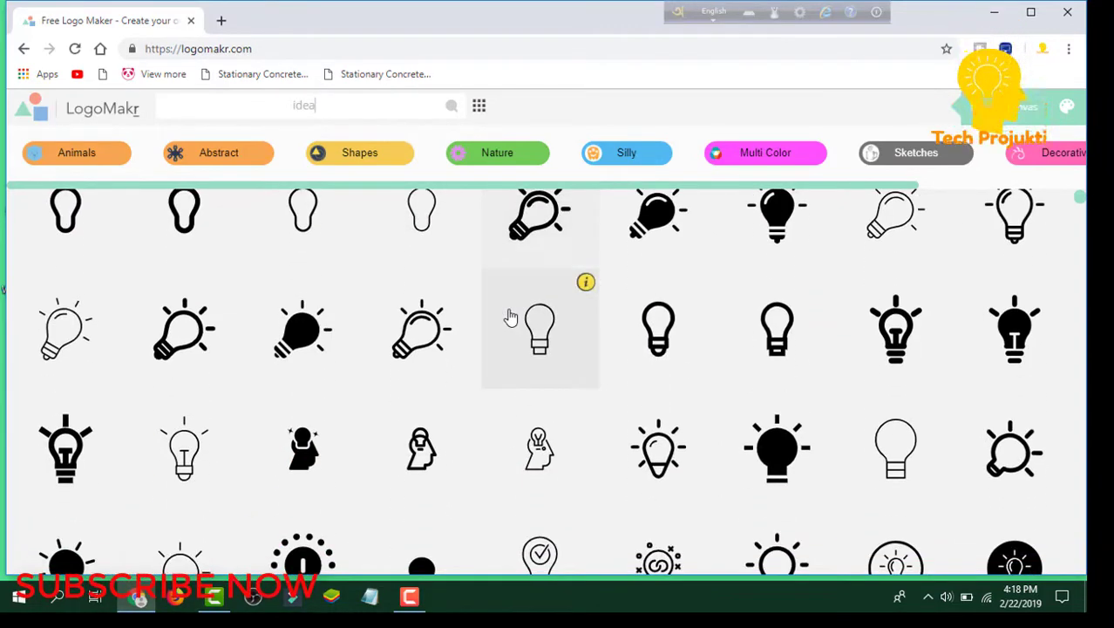
pyautogui.scroll(-3, 513, 318)
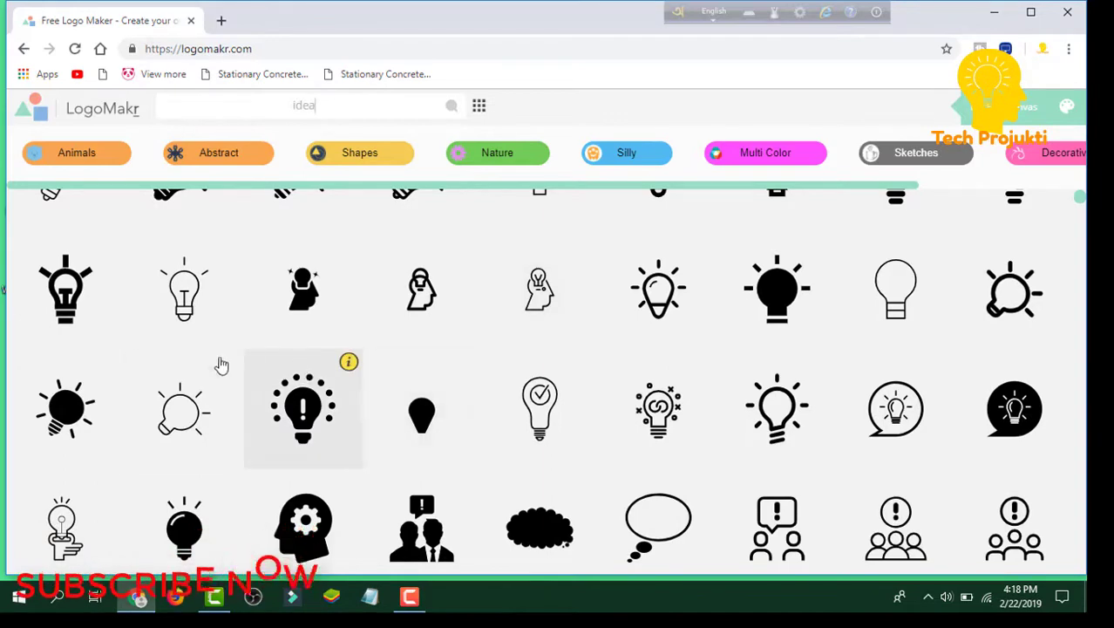
pyautogui.click(66, 292)
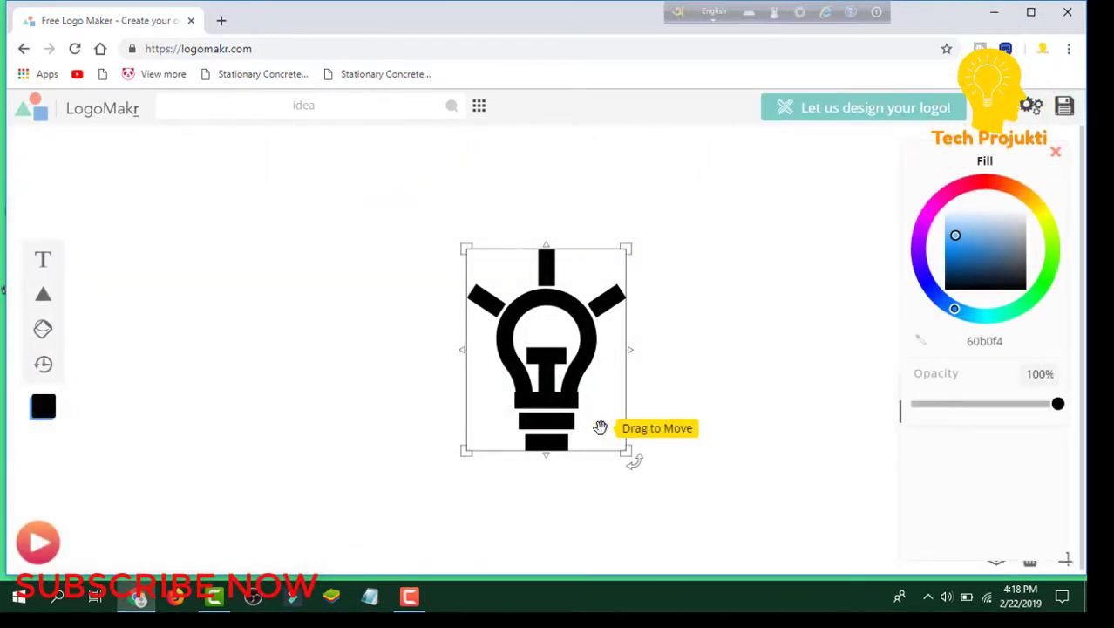
# Step: Shrink the lightbulb, colour it magenta (f700ff), and nudge it up toward the top centre
pyautogui.moveTo(627, 451)
pyautogui.mouseDown()
pyautogui.moveTo(444, 286)
pyautogui.moveTo(630, 400)
pyautogui.mouseUp()
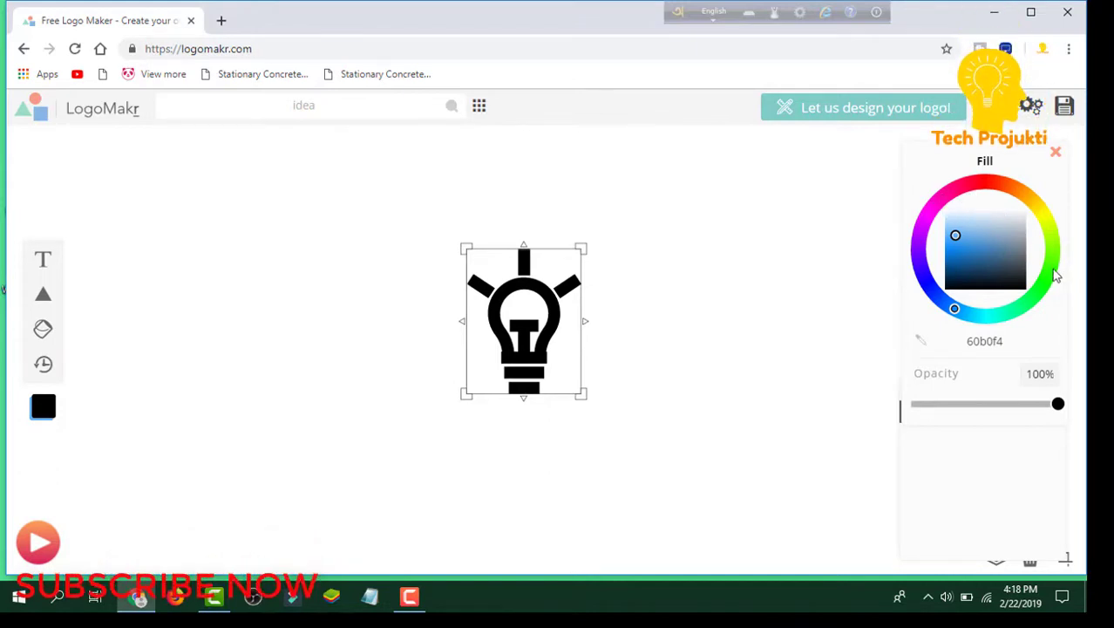
pyautogui.click(1049, 266)
pyautogui.click(1045, 280)
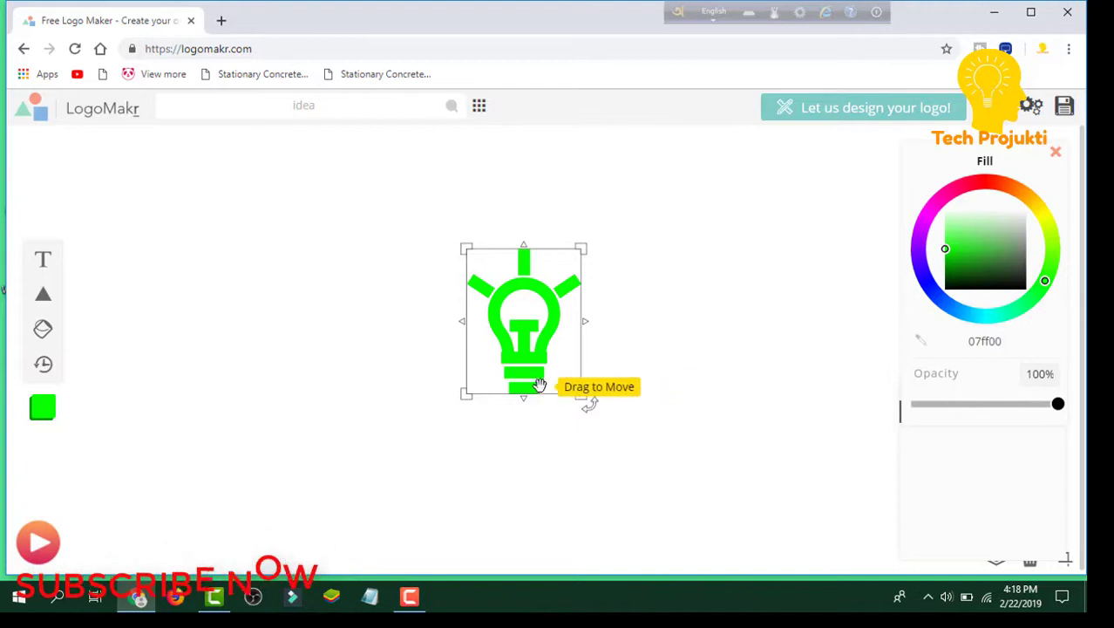
pyautogui.moveTo(527, 328); pyautogui.dragTo(519, 288)
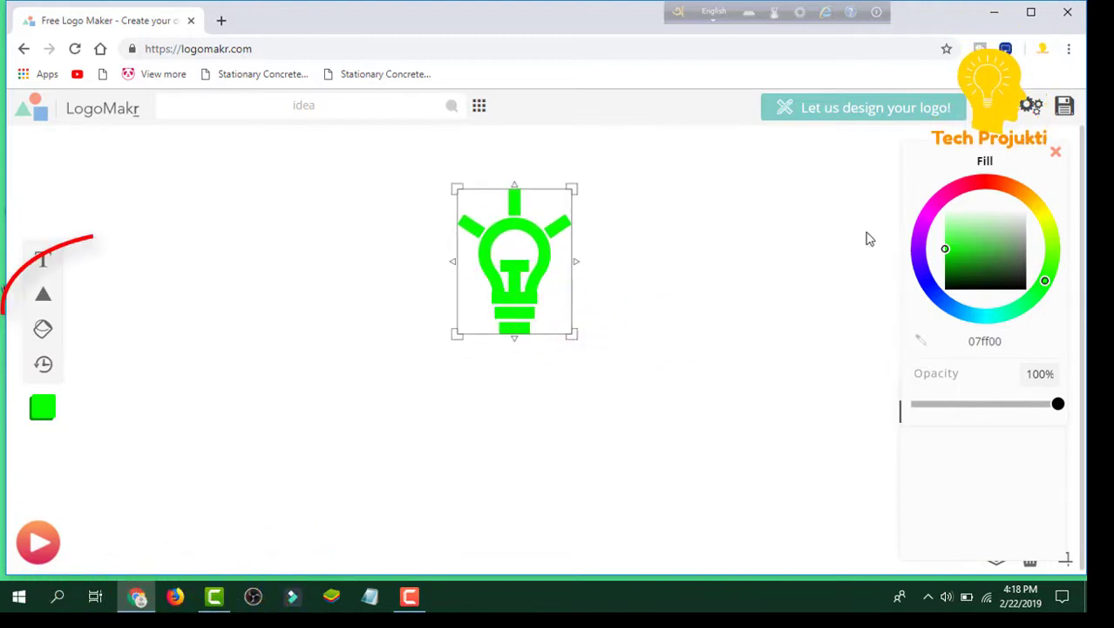
pyautogui.click(925, 218)
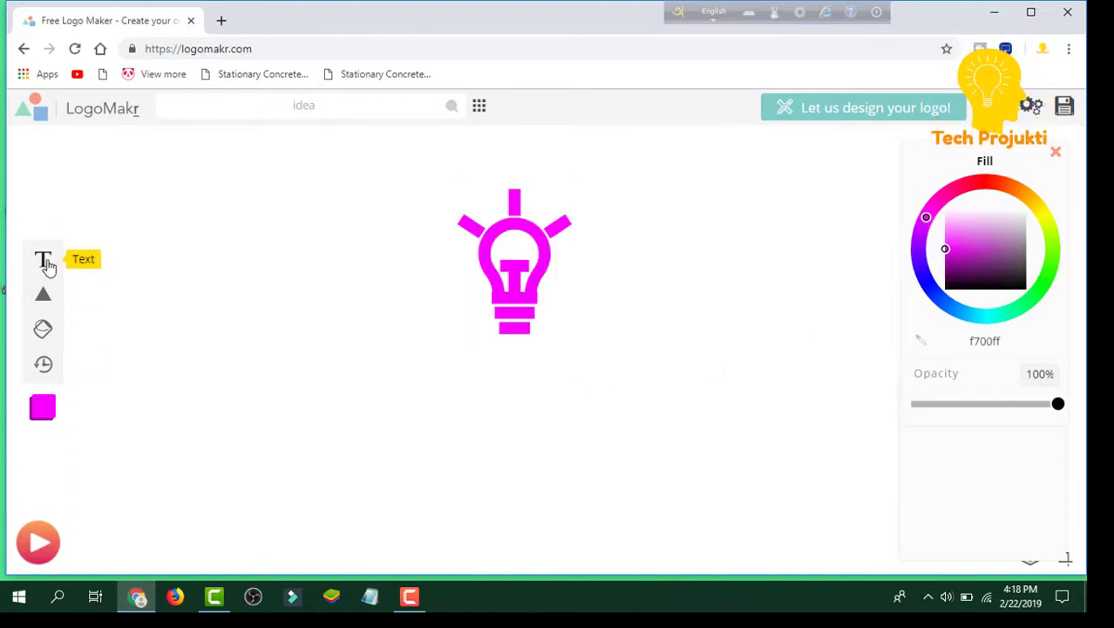
# Step: Add a text box under the lightbulb and start typing 'tech proju'
pyautogui.click(45, 263)
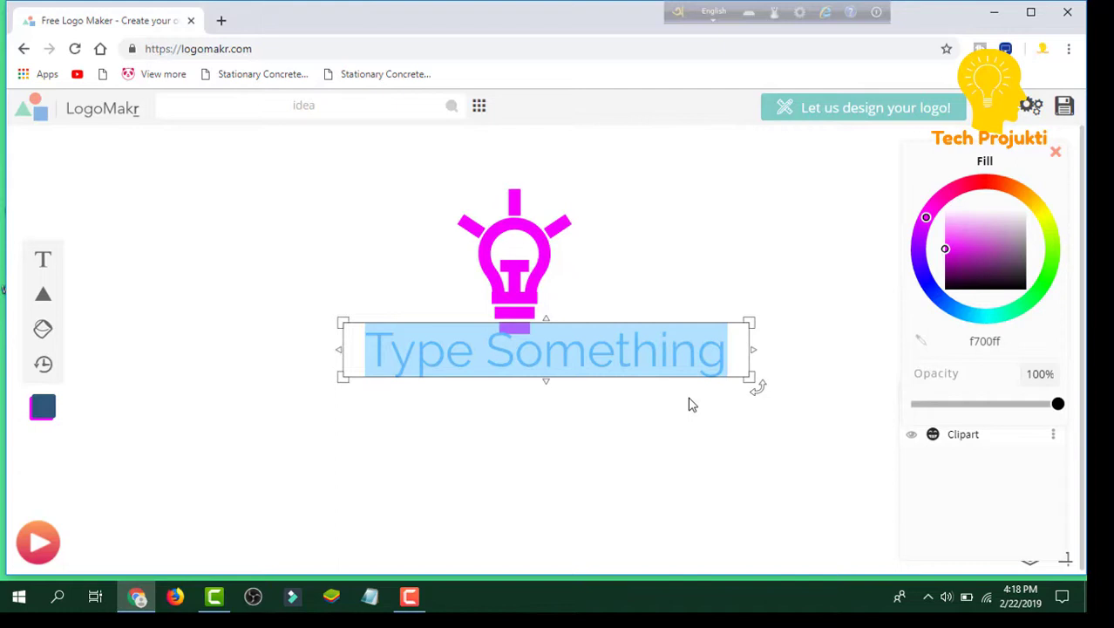
pyautogui.write('tech p')
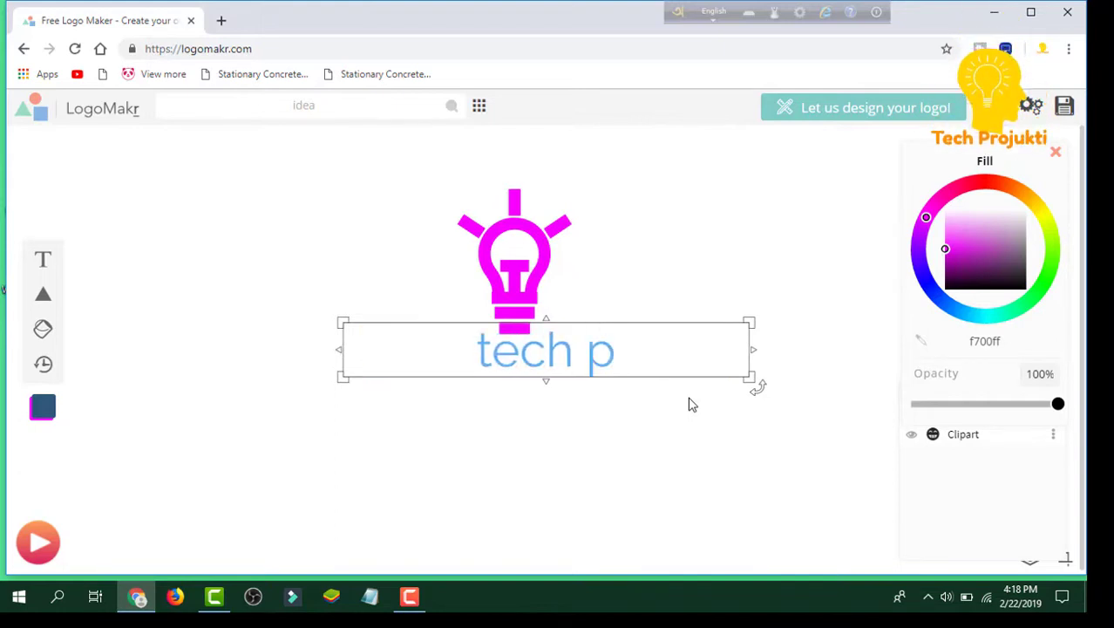
pyautogui.write('roju')
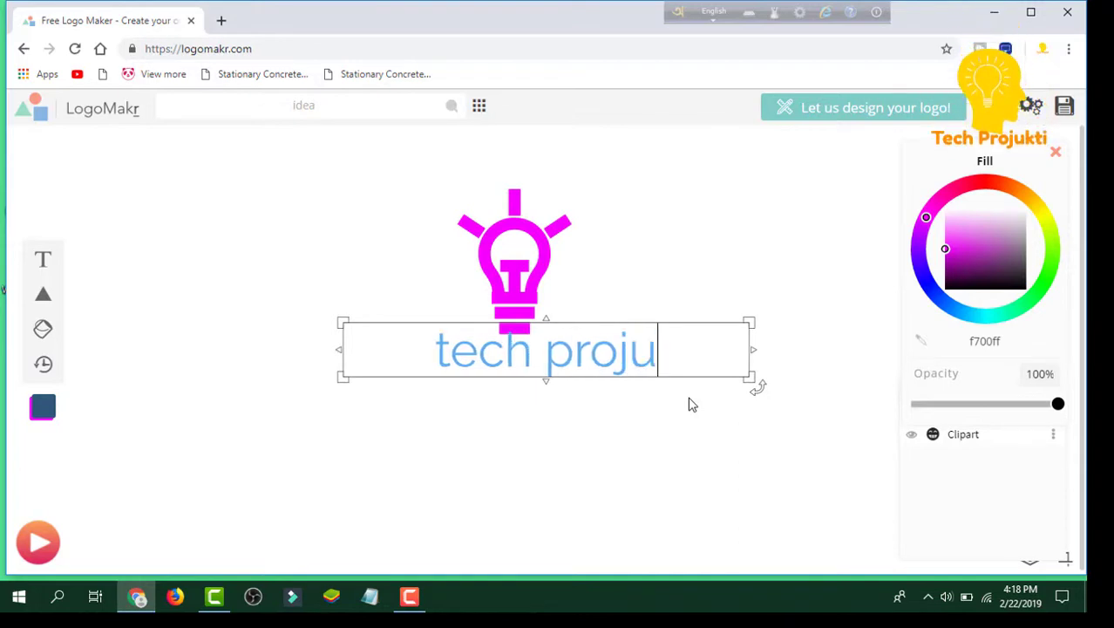
# Step: Complete the text as 'tech projukti' and colour it yellow-green (d3ff00)
pyautogui.write('kti')
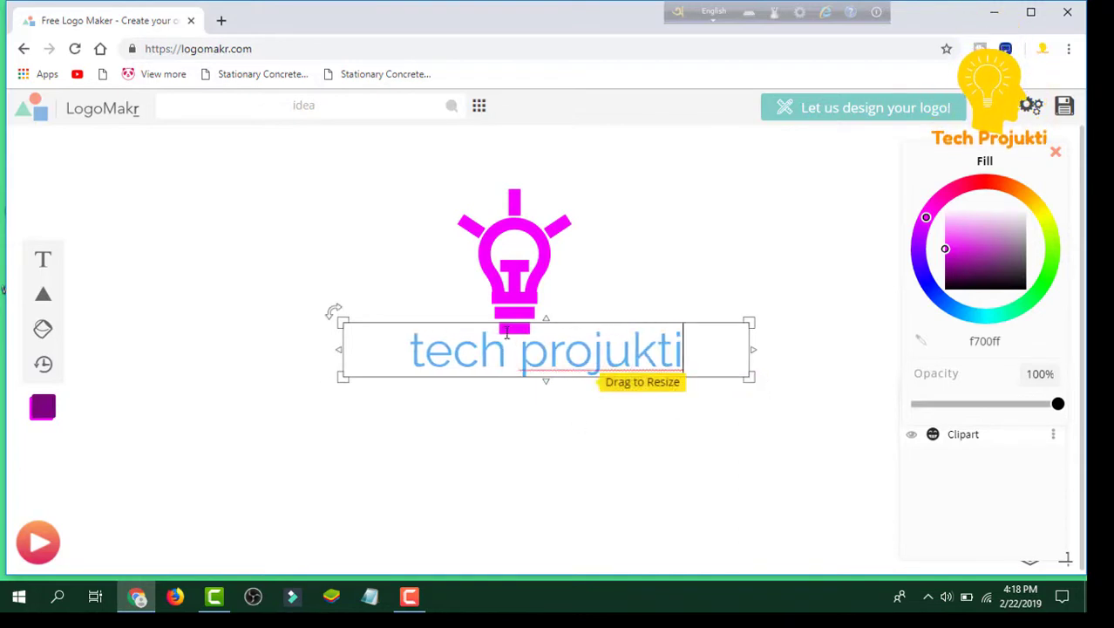
pyautogui.moveTo(698, 350); pyautogui.dragTo(321, 391)
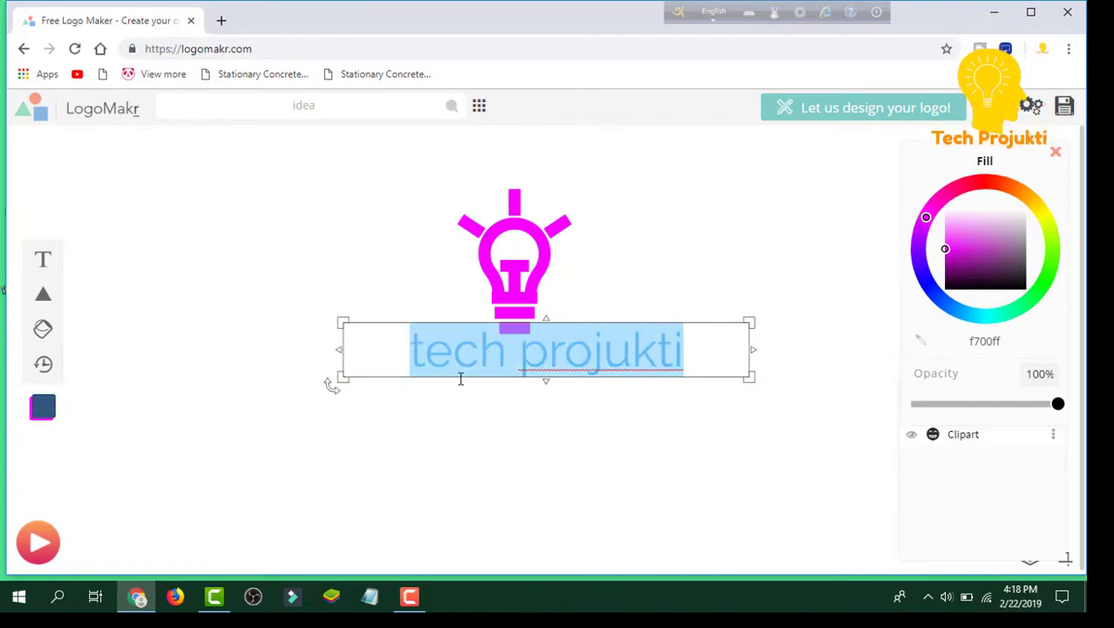
pyautogui.click(1049, 266)
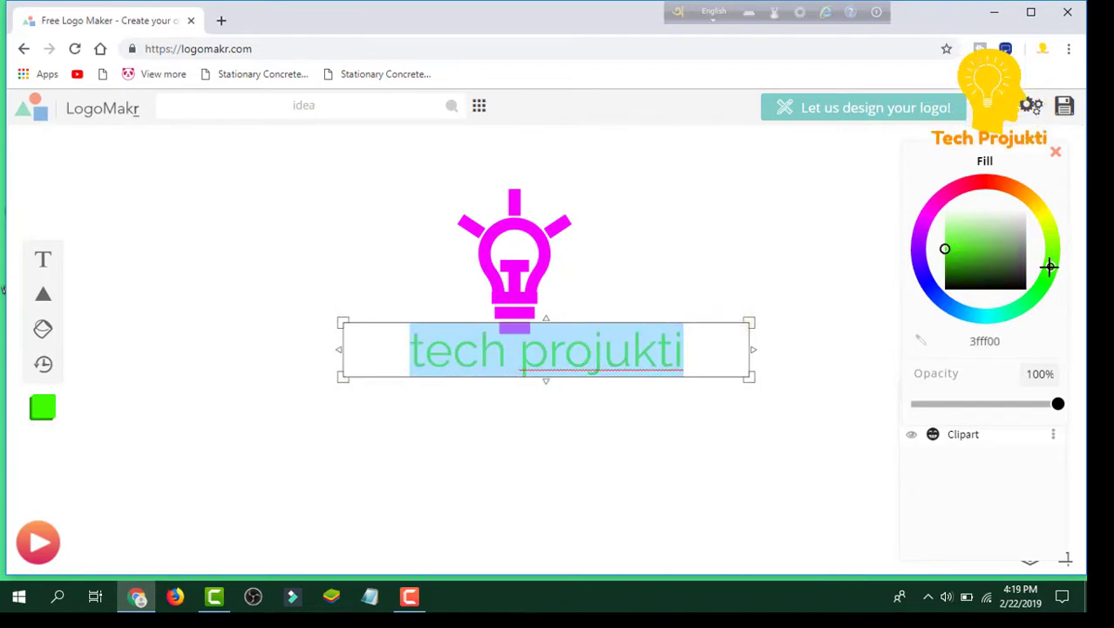
pyautogui.click(1044, 214)
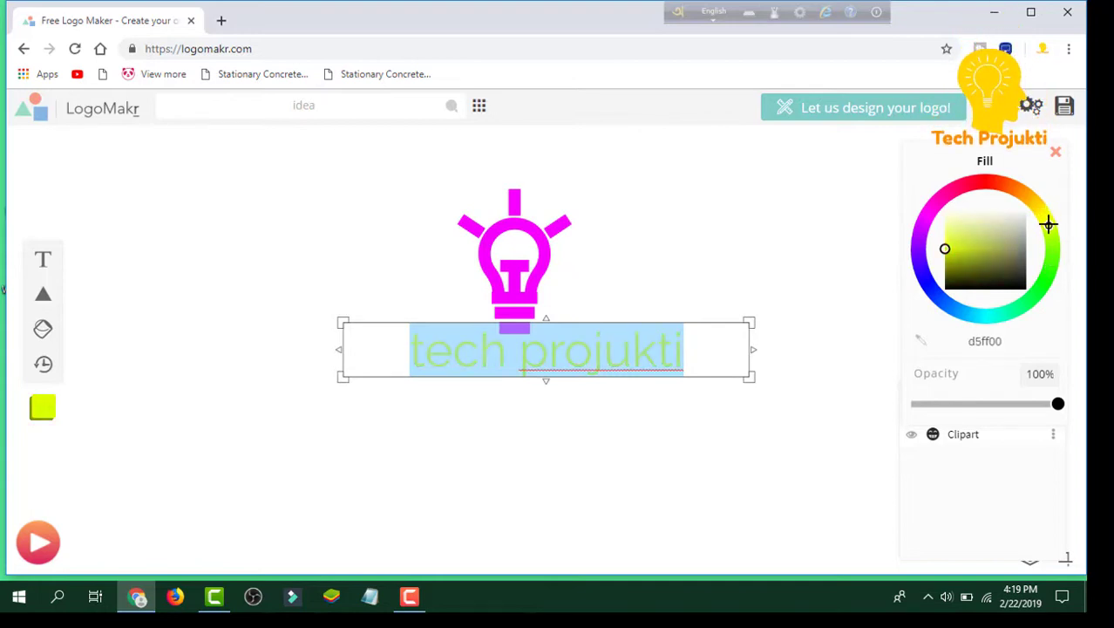
pyautogui.click(689, 440)
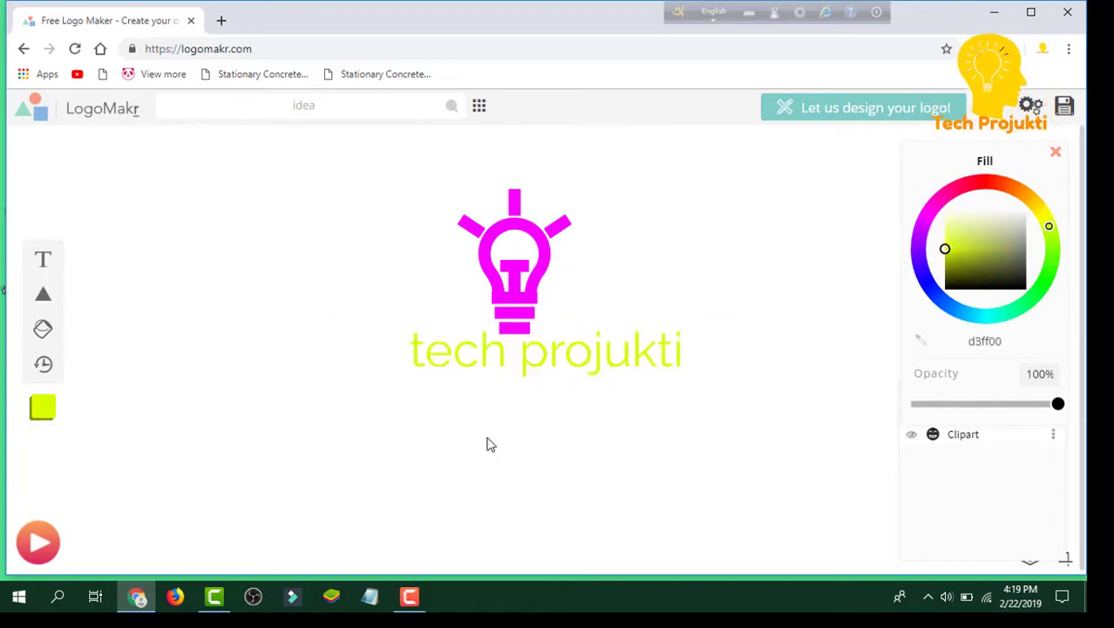
# Step: Resize the text smaller and centre it beneath the magenta lightbulb
pyautogui.click(662, 362)
pyautogui.moveTo(753, 350); pyautogui.dragTo(588, 349)
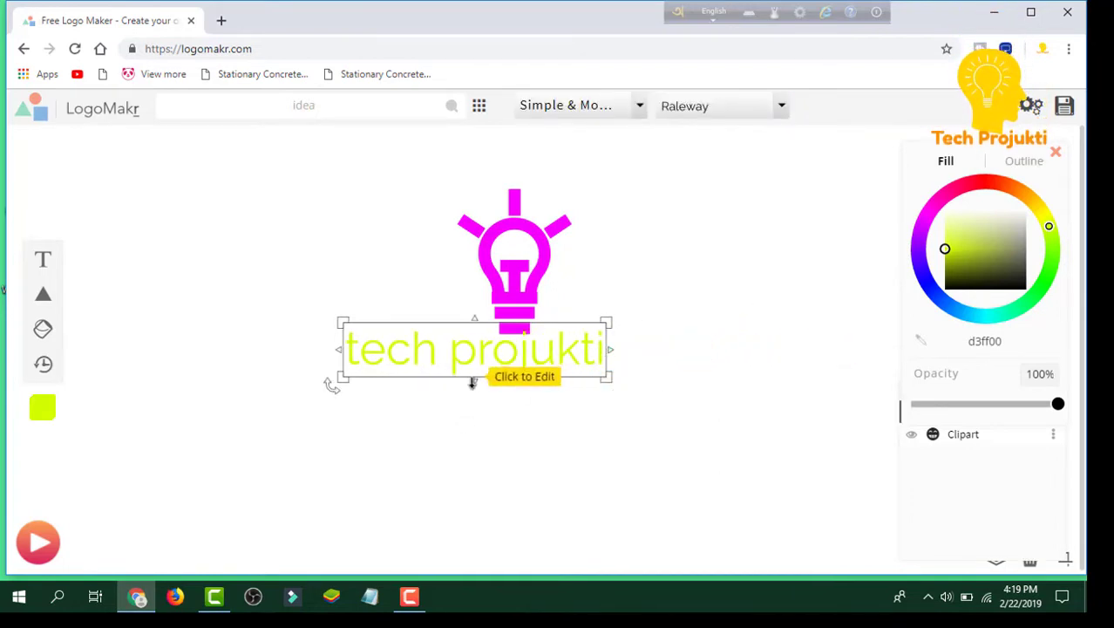
pyautogui.click(473, 384)
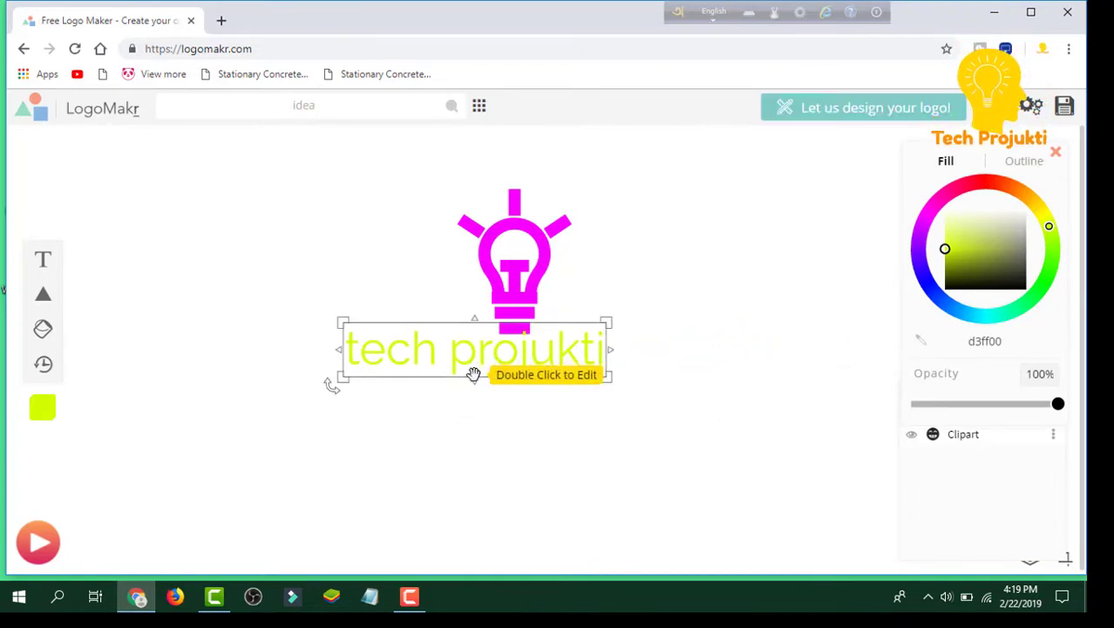
pyautogui.moveTo(476, 378)
pyautogui.mouseDown()
pyautogui.moveTo(478, 364)
pyautogui.moveTo(511, 371)
pyautogui.mouseUp()
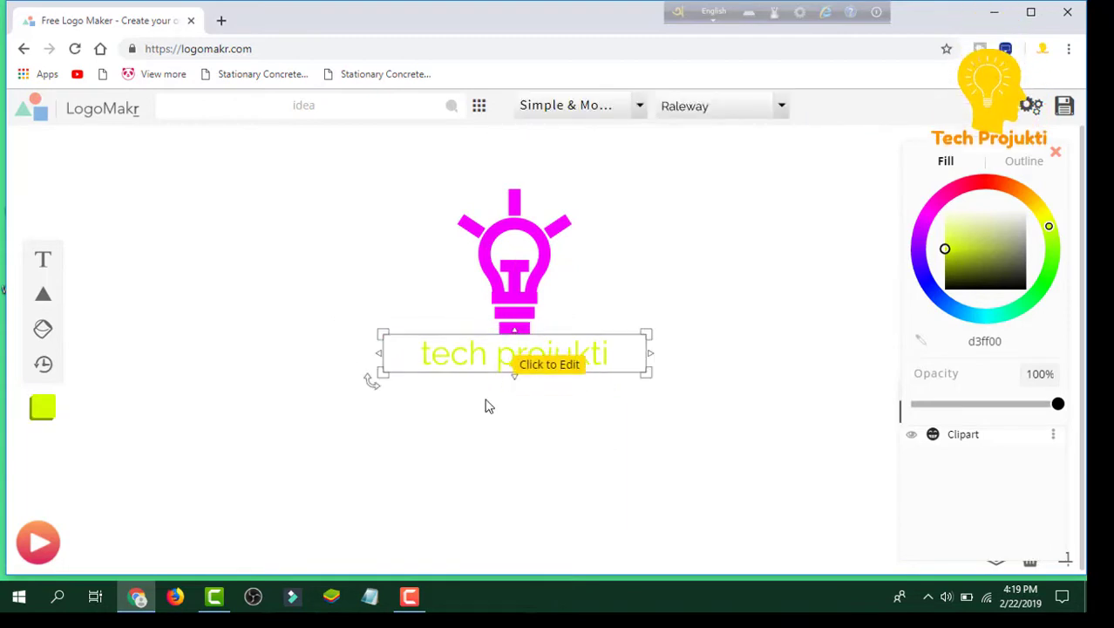
pyautogui.click(488, 412)
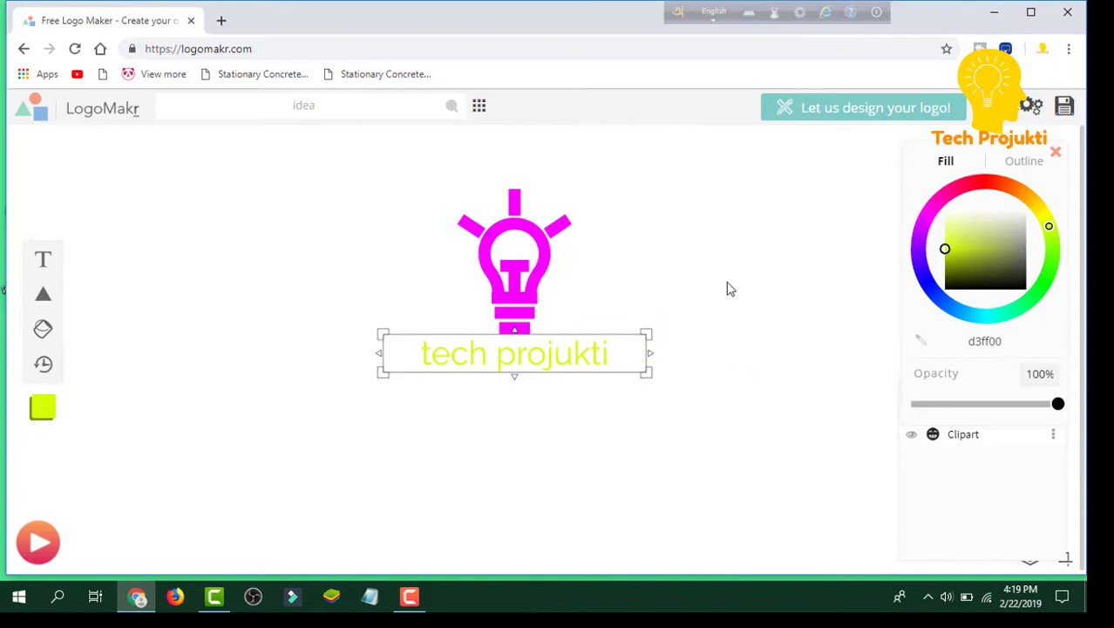
# Step: Add a background layer to the logo and change it from black to white (ffffff)
pyautogui.rightClick(680, 244)
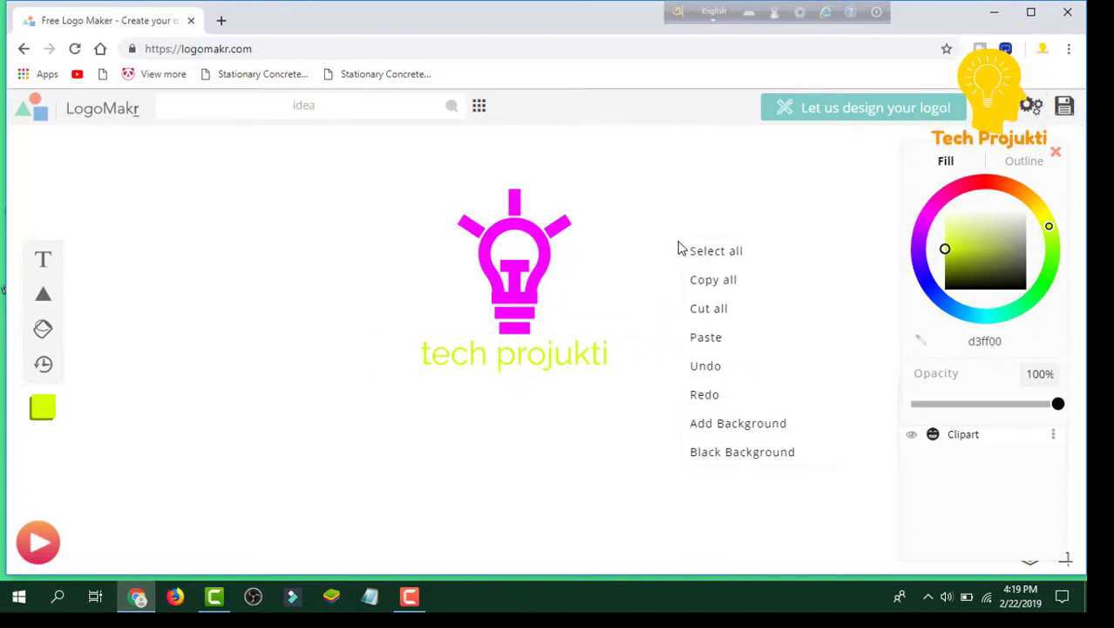
pyautogui.click(721, 453)
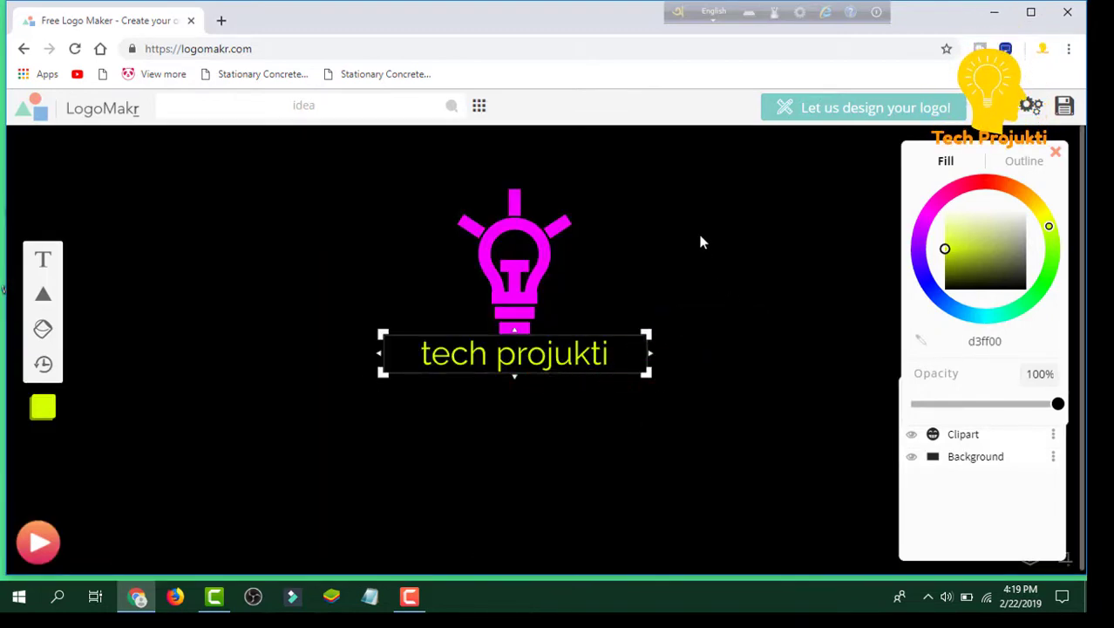
pyautogui.click(656, 242)
pyautogui.rightClick(658, 237)
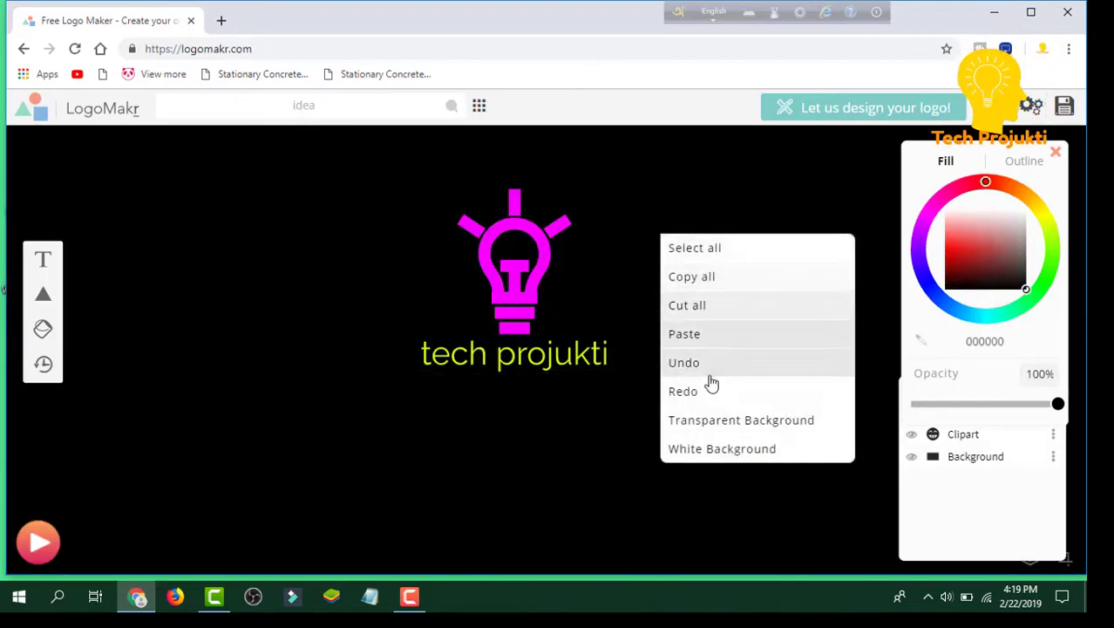
pyautogui.click(736, 450)
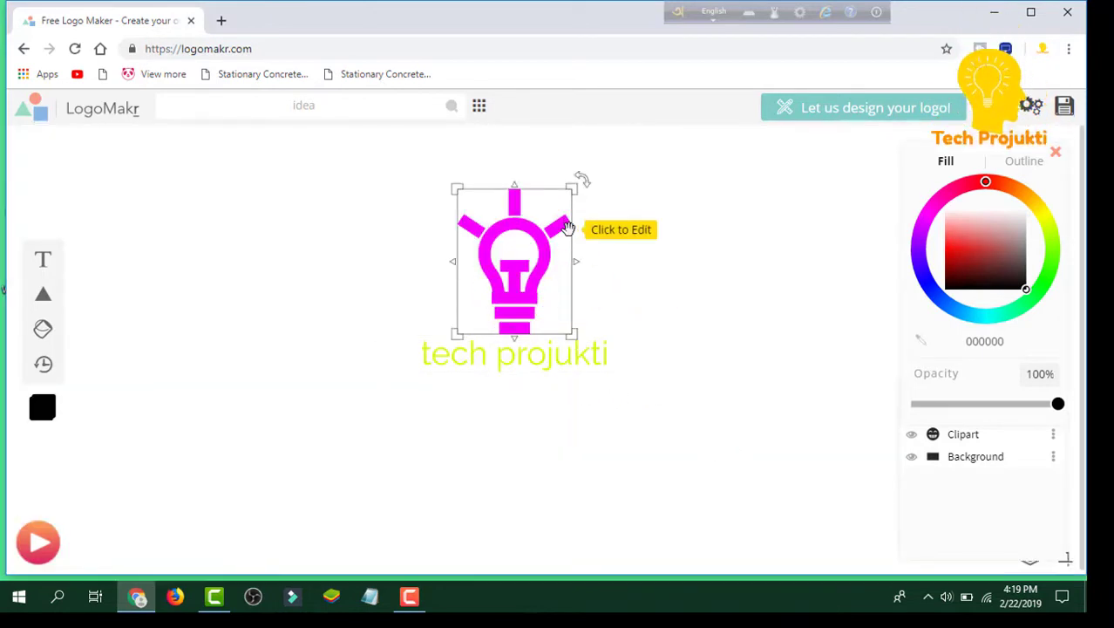
pyautogui.click(338, 171)
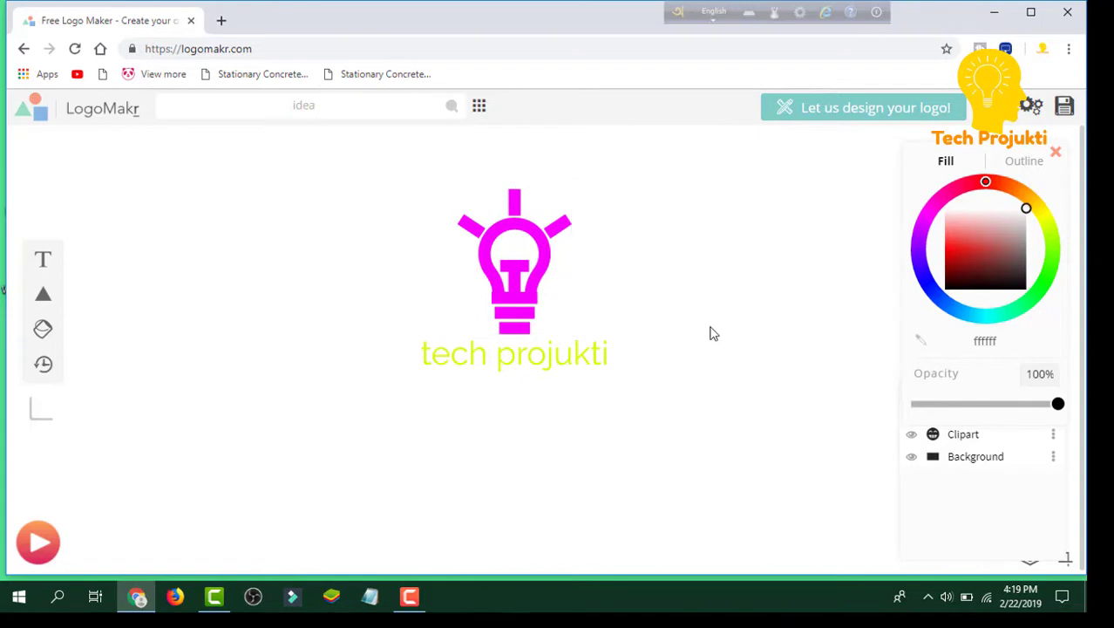
# Step: Select the bulb and text, then stretch the frame to roughly 350 × 344 px
pyautogui.moveTo(370, 189); pyautogui.dragTo(655, 394)
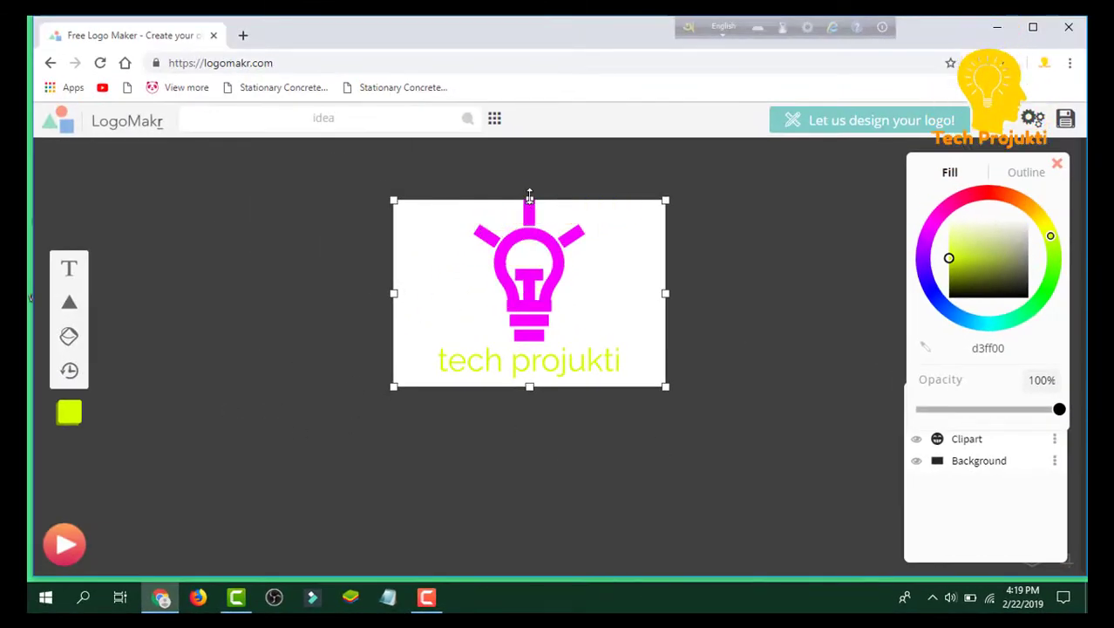
pyautogui.moveTo(529, 195); pyautogui.dragTo(529, 163)
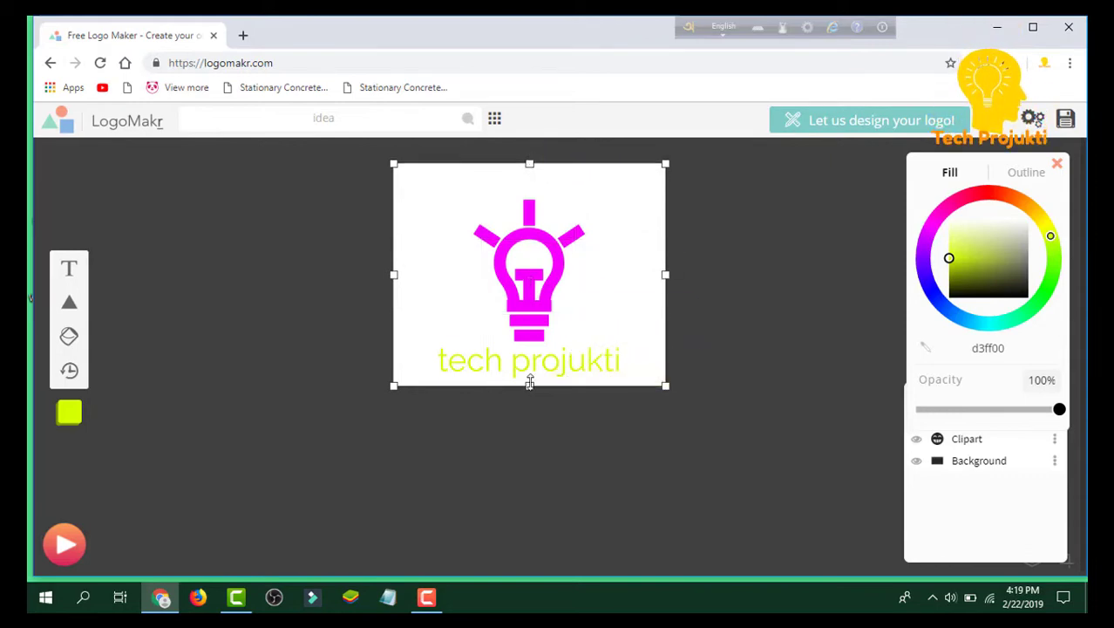
pyautogui.moveTo(530, 387); pyautogui.dragTo(530, 430)
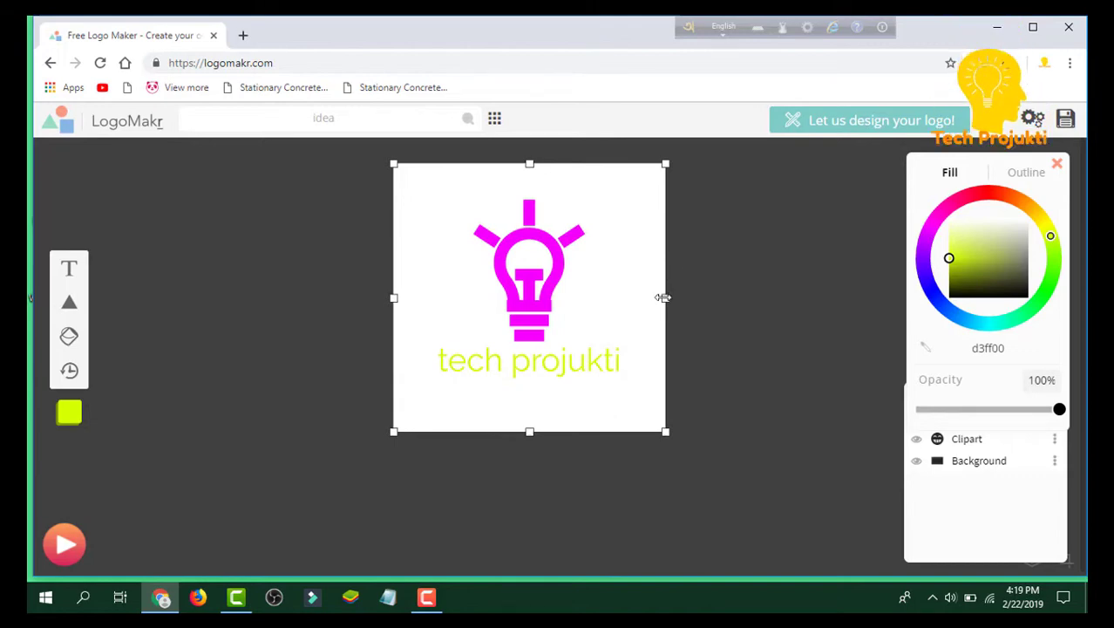
pyautogui.moveTo(662, 297); pyautogui.dragTo(671, 297)
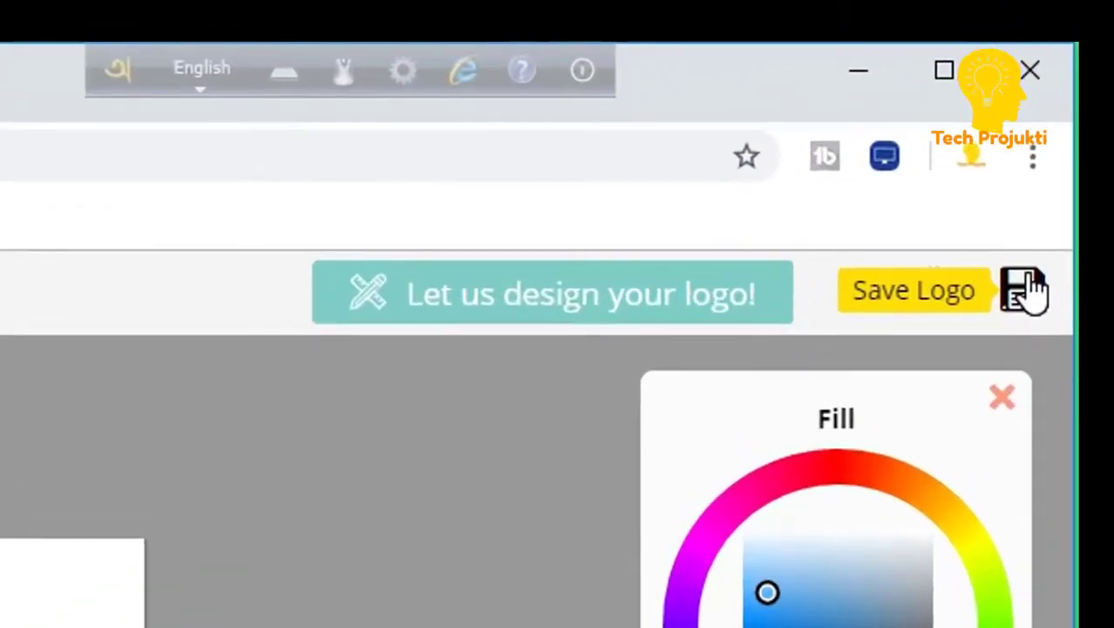
# Step: Save the logo, choosing the free low-resolution file download
pyautogui.click(1091, 109)
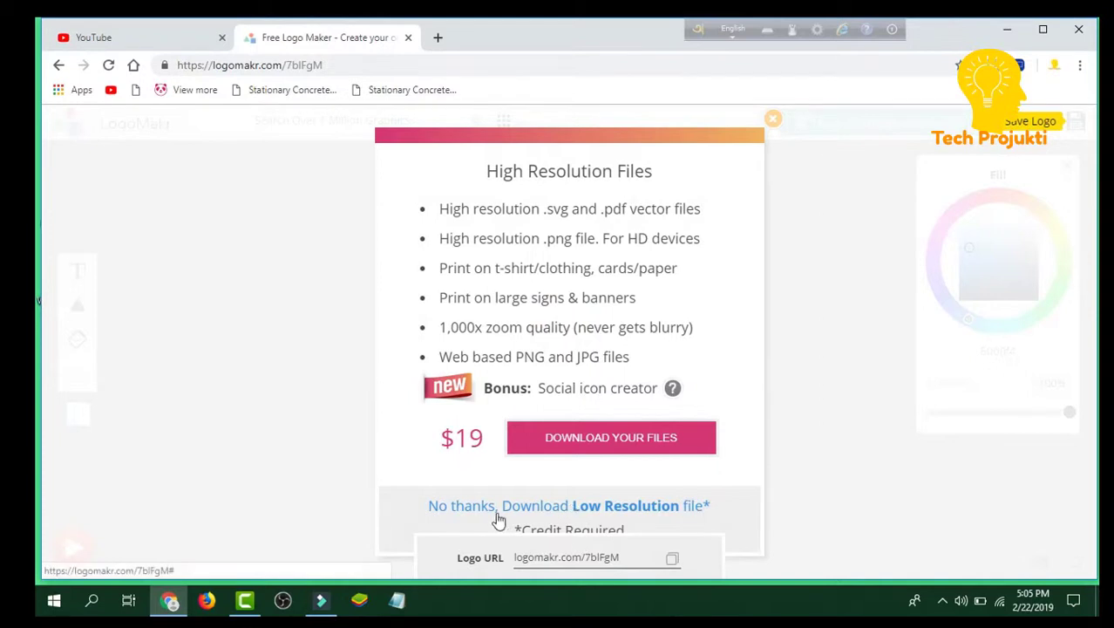
pyautogui.click(561, 506)
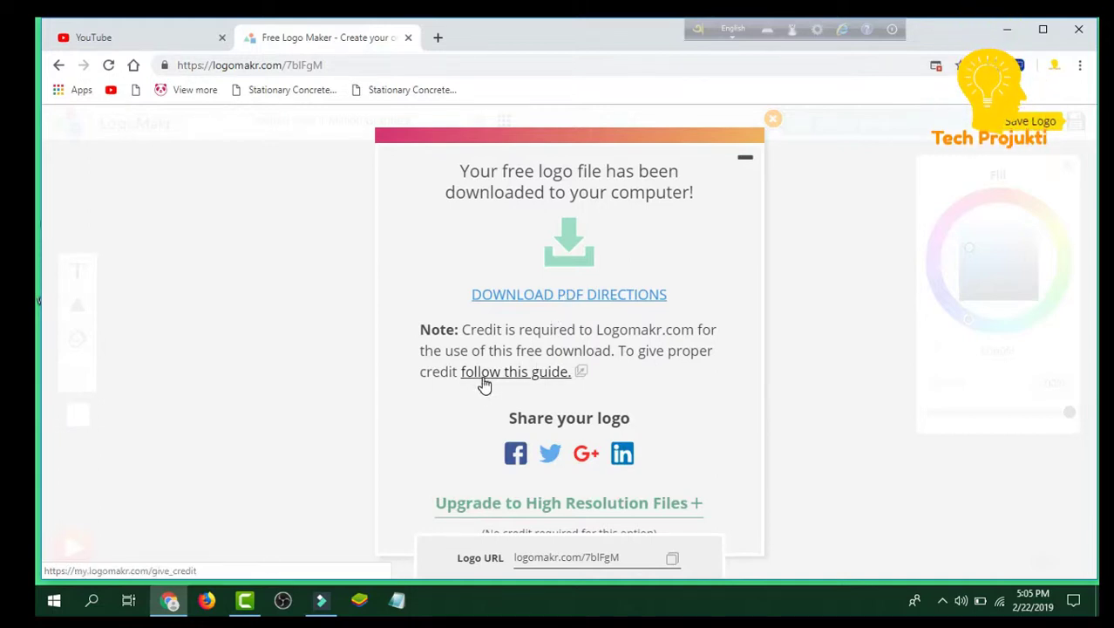
# Step: Open LogoMakr's give-credit guide and scroll to its Social Media section
pyautogui.click(529, 376)
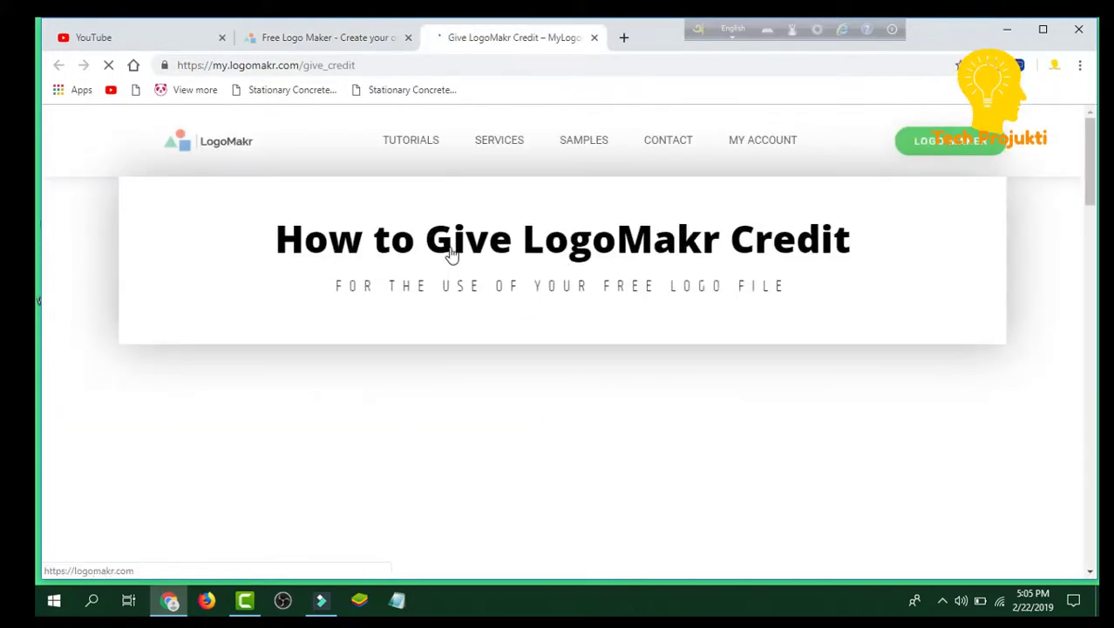
pyautogui.scroll(-2, 452, 254)
pyautogui.scroll(-6, 452, 257)
pyautogui.scroll(-2, 452, 259)
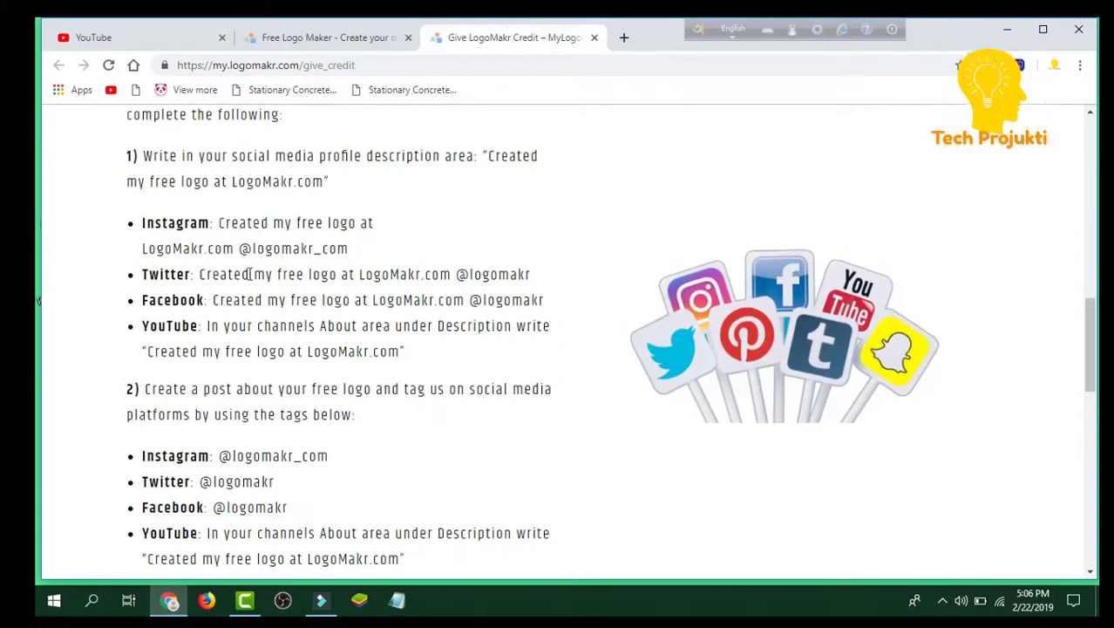
pyautogui.scroll(3, 307, 239)
pyautogui.scroll(-2, 226, 243)
pyautogui.scroll(-2, 227, 243)
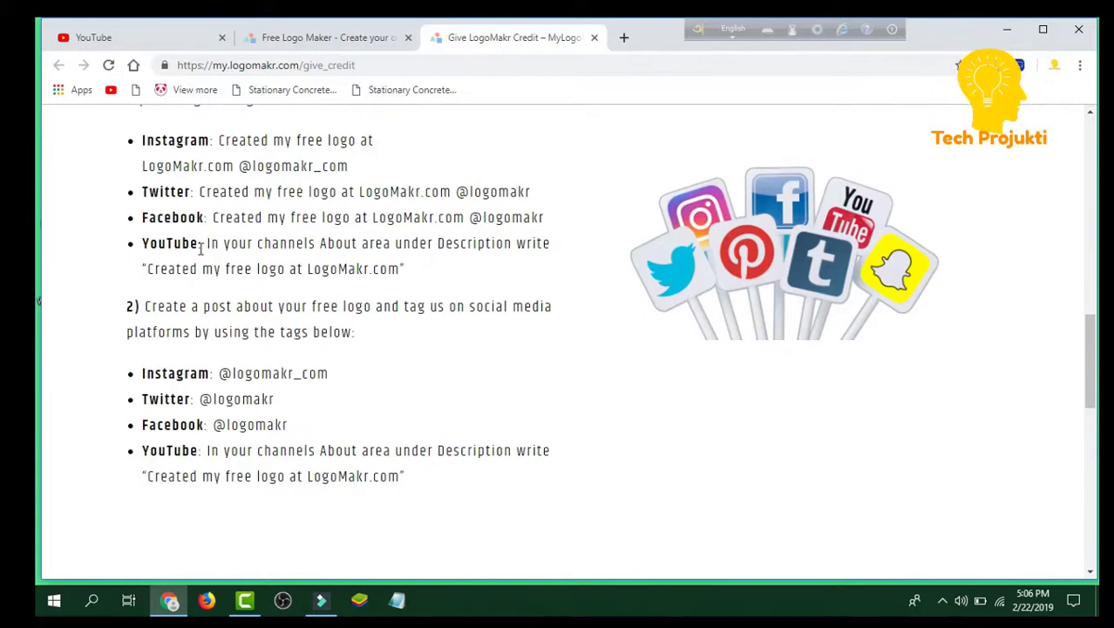
# Step: Copy the YouTube credit wording and go back to the Logo Maker tab
pyautogui.moveTo(207, 242); pyautogui.dragTo(403, 269)
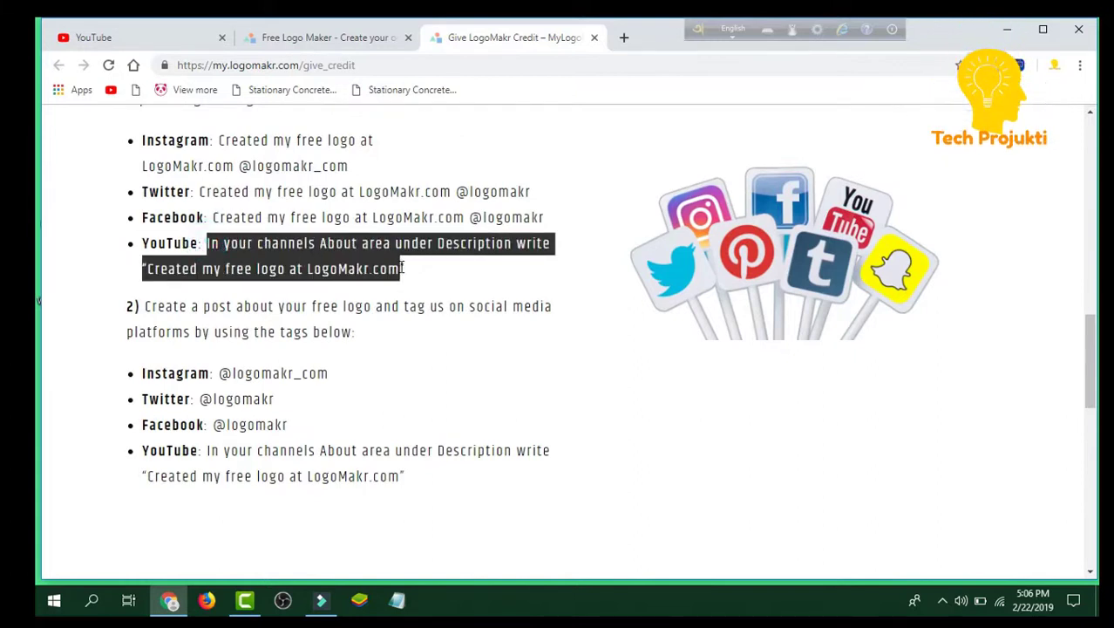
pyautogui.rightClick(345, 255)
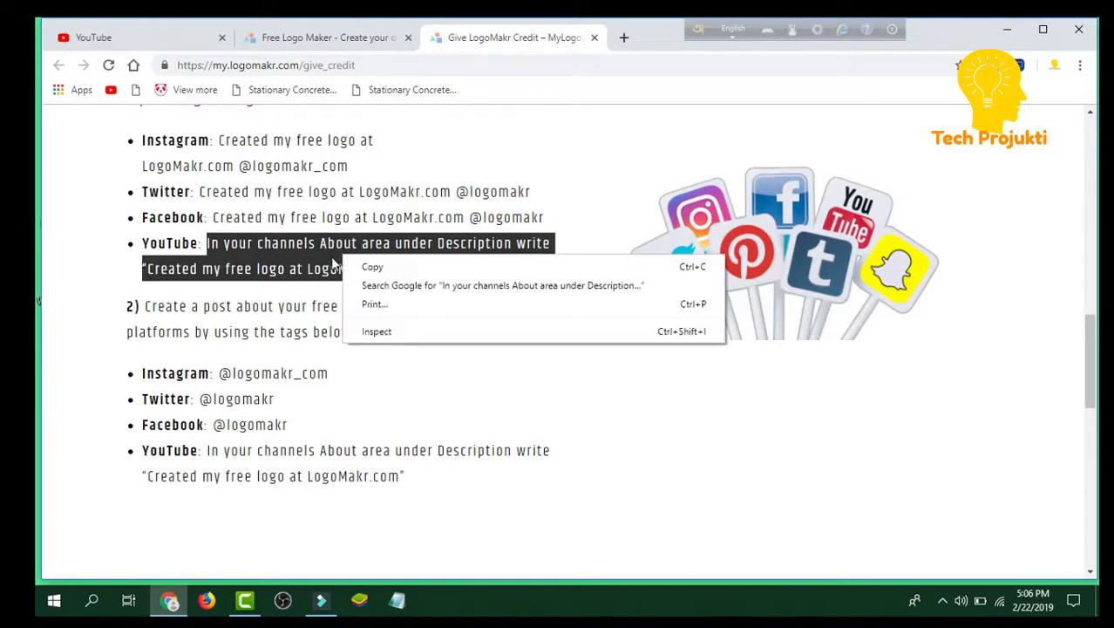
pyautogui.click(370, 264)
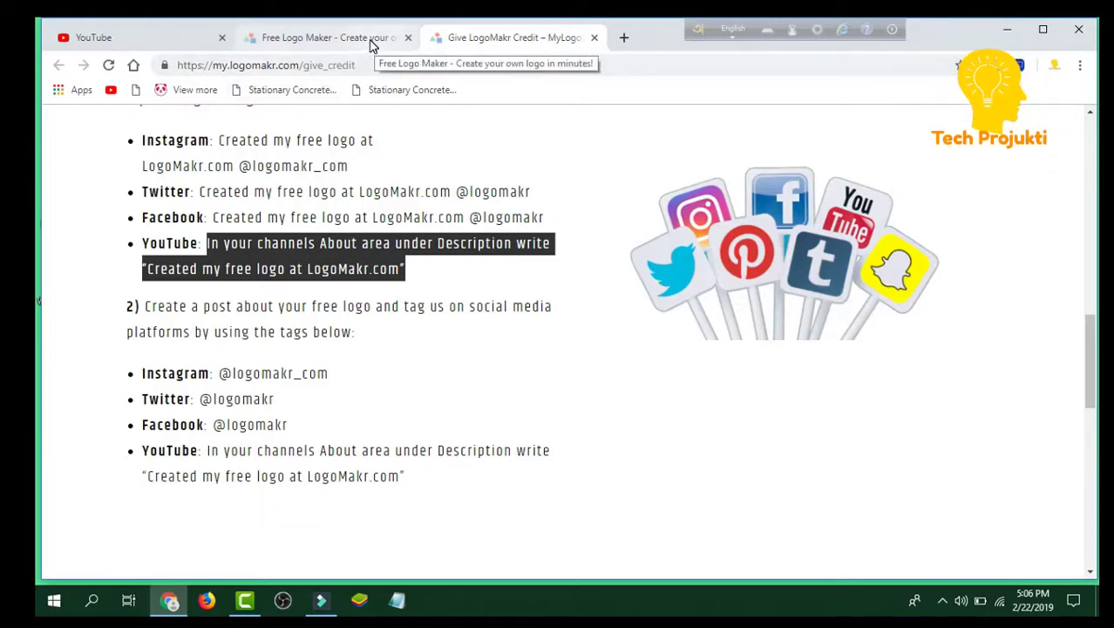
pyautogui.click(372, 40)
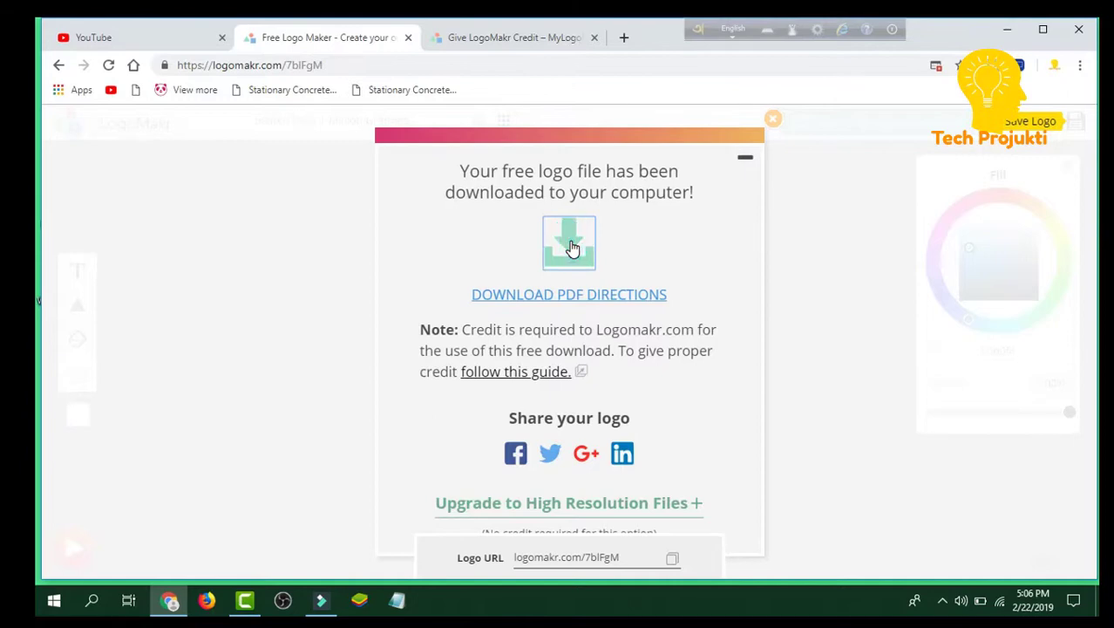
# Step: Download the logo PNG, preview it in Photos, then close Photos and Chrome
pyautogui.click(570, 244)
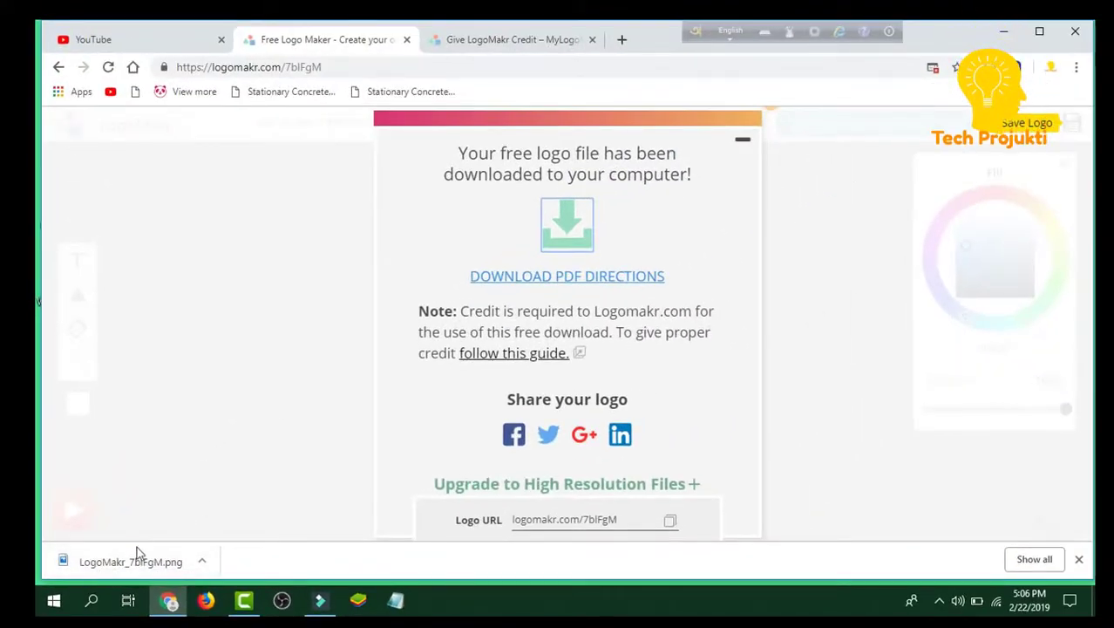
pyautogui.click(201, 561)
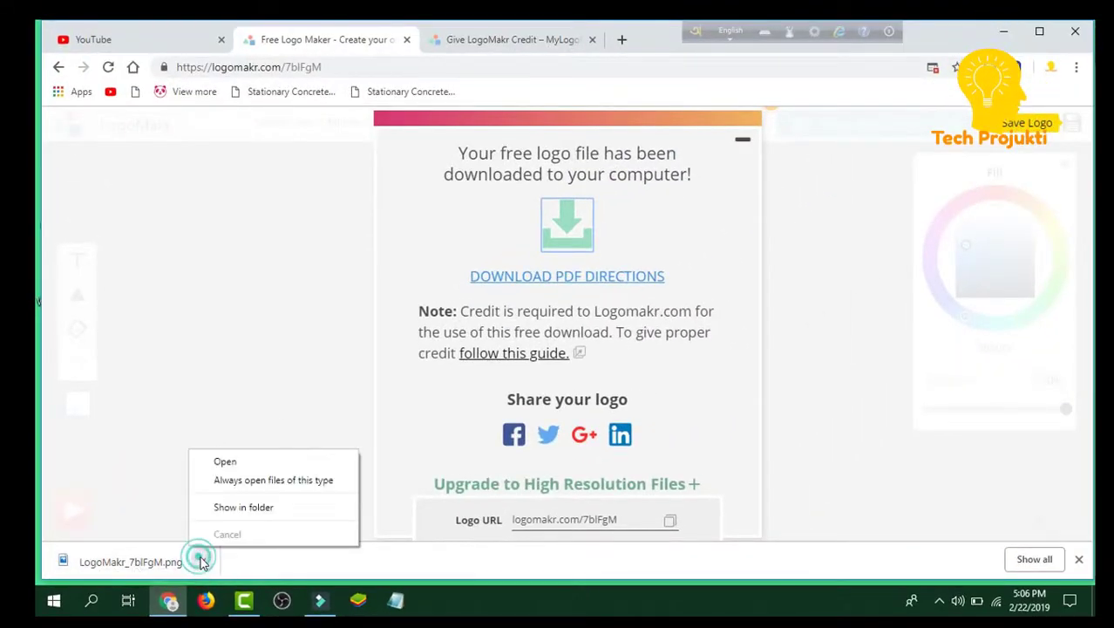
pyautogui.click(228, 461)
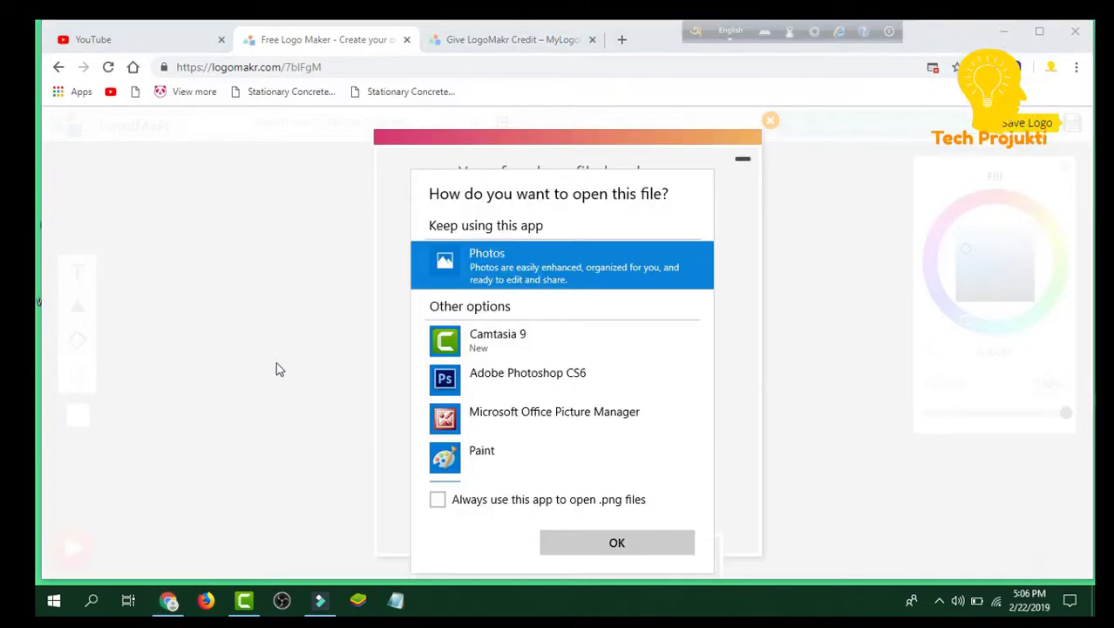
pyautogui.click(619, 542)
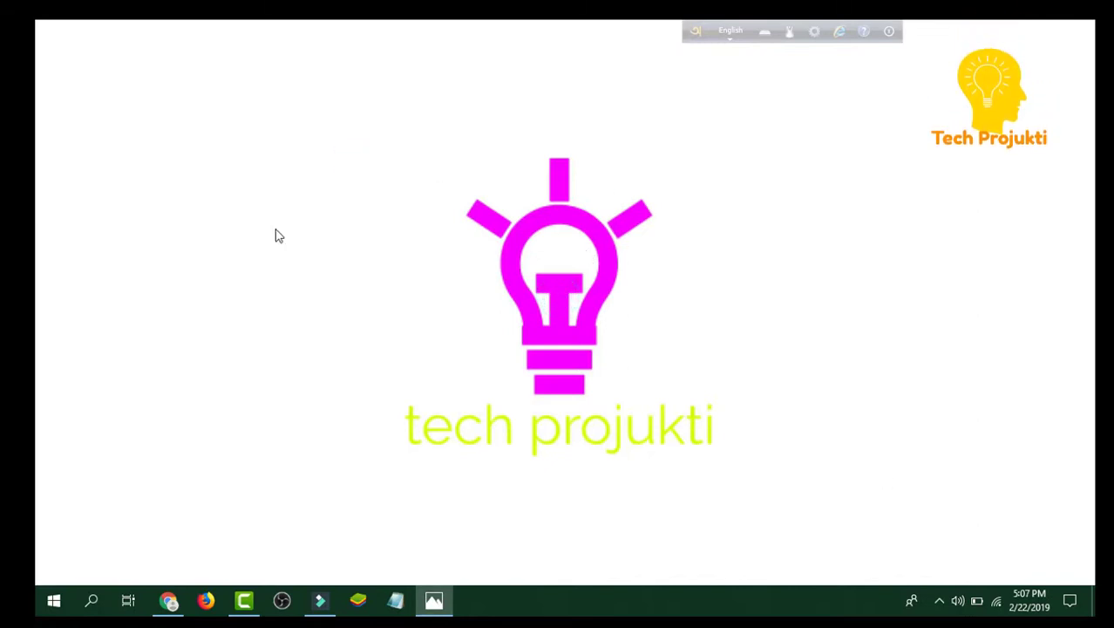
pyautogui.click(1085, 40)
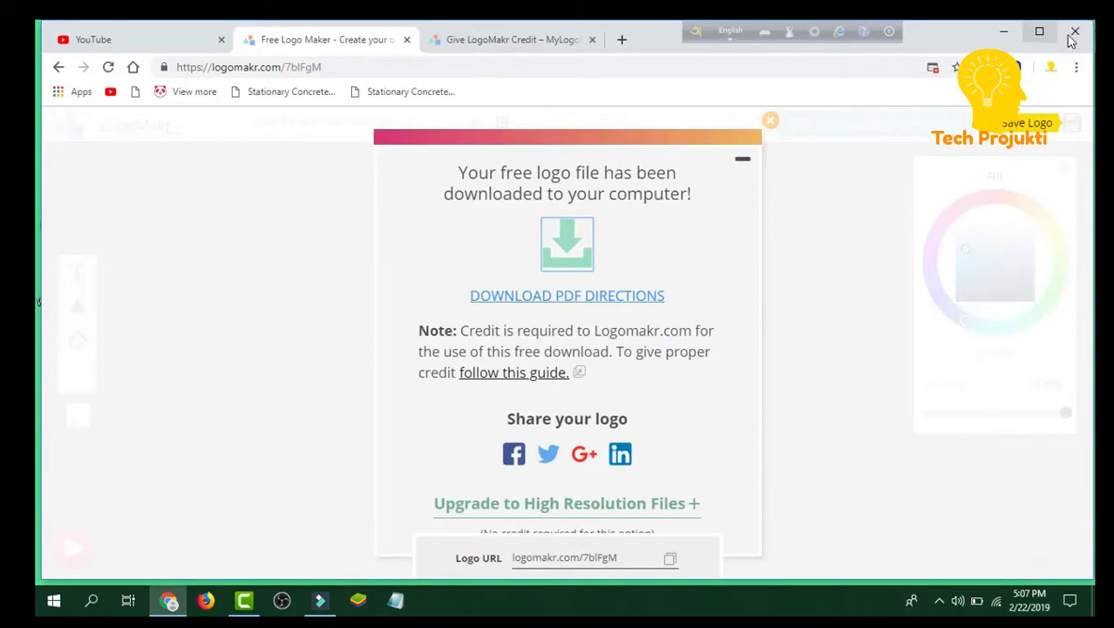
pyautogui.click(1071, 41)
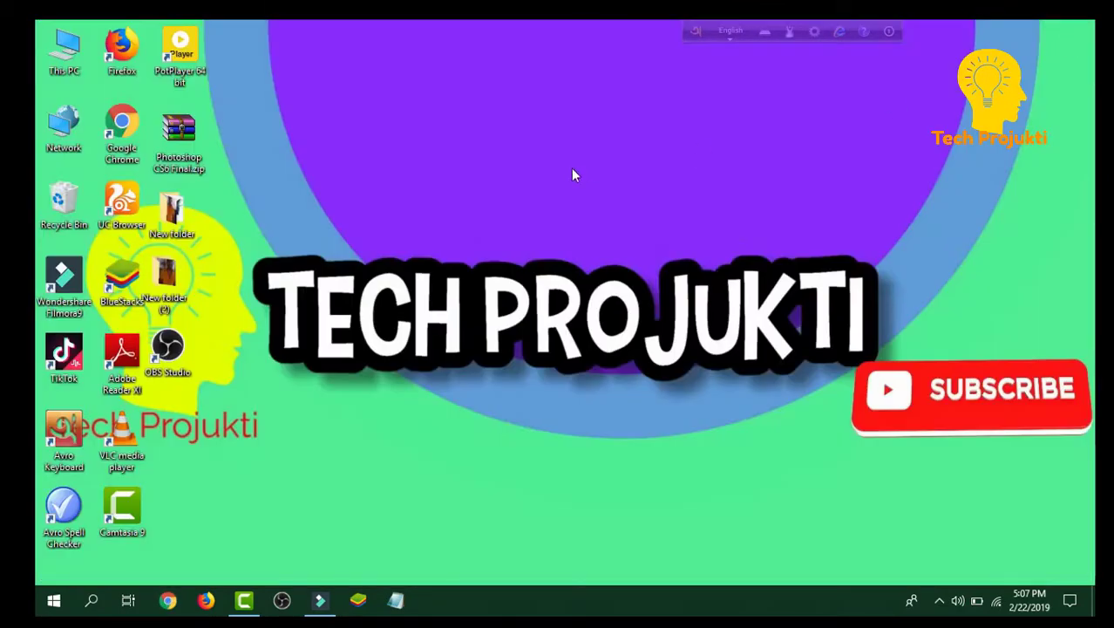
pyautogui.rightClick(357, 153)
pyautogui.click(420, 198)
pyautogui.rightClick(371, 163)
pyautogui.click(405, 208)
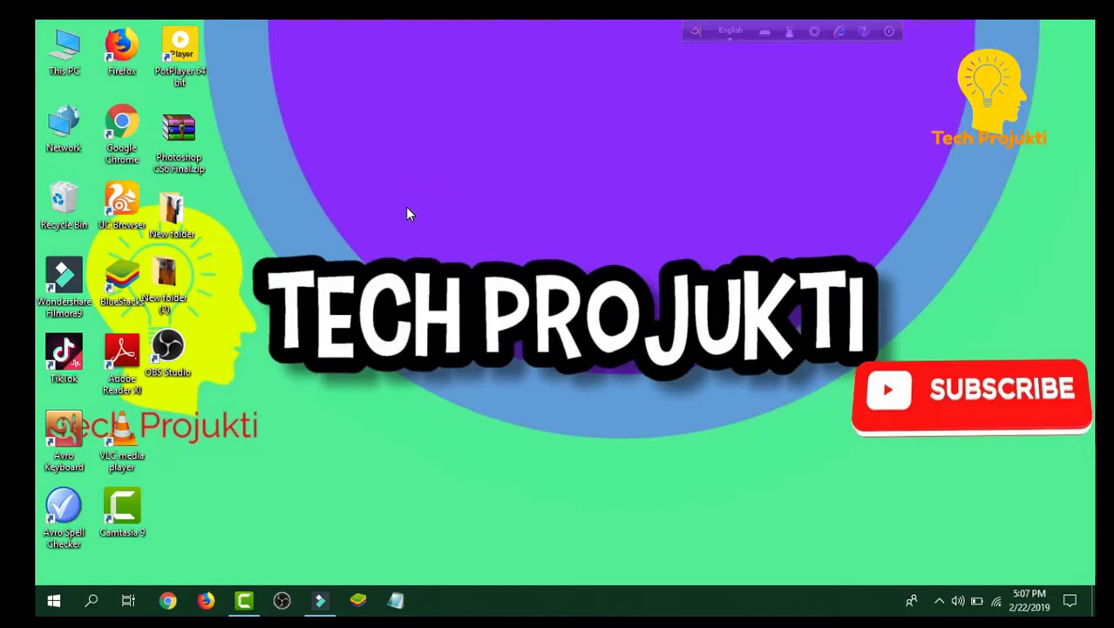